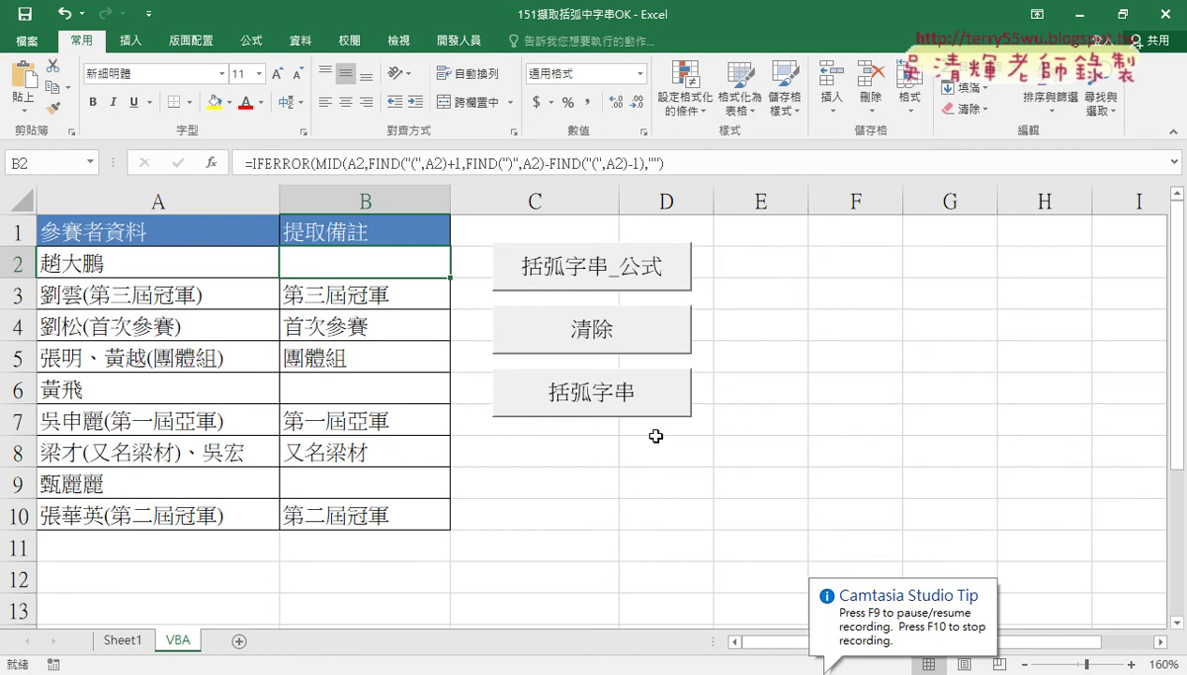
Clear column B, run the 括弧字串 macro, and check the extracted note in cell B3.
left_click(577, 342)
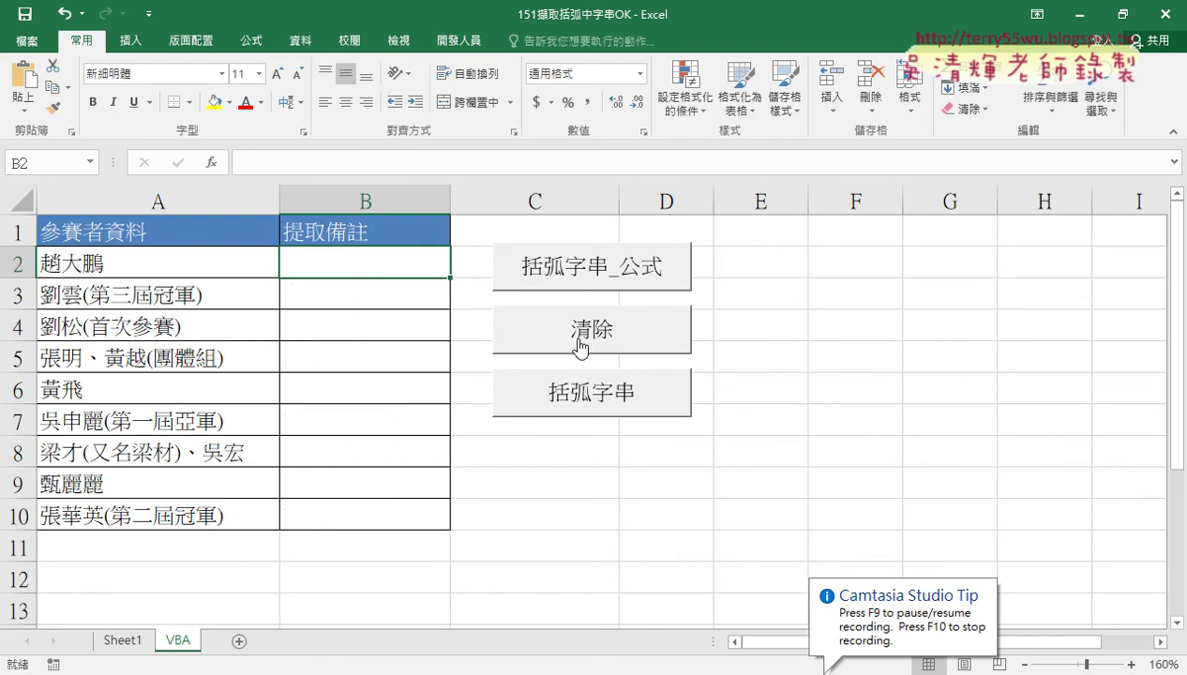
left_click(589, 409)
left_click(340, 295)
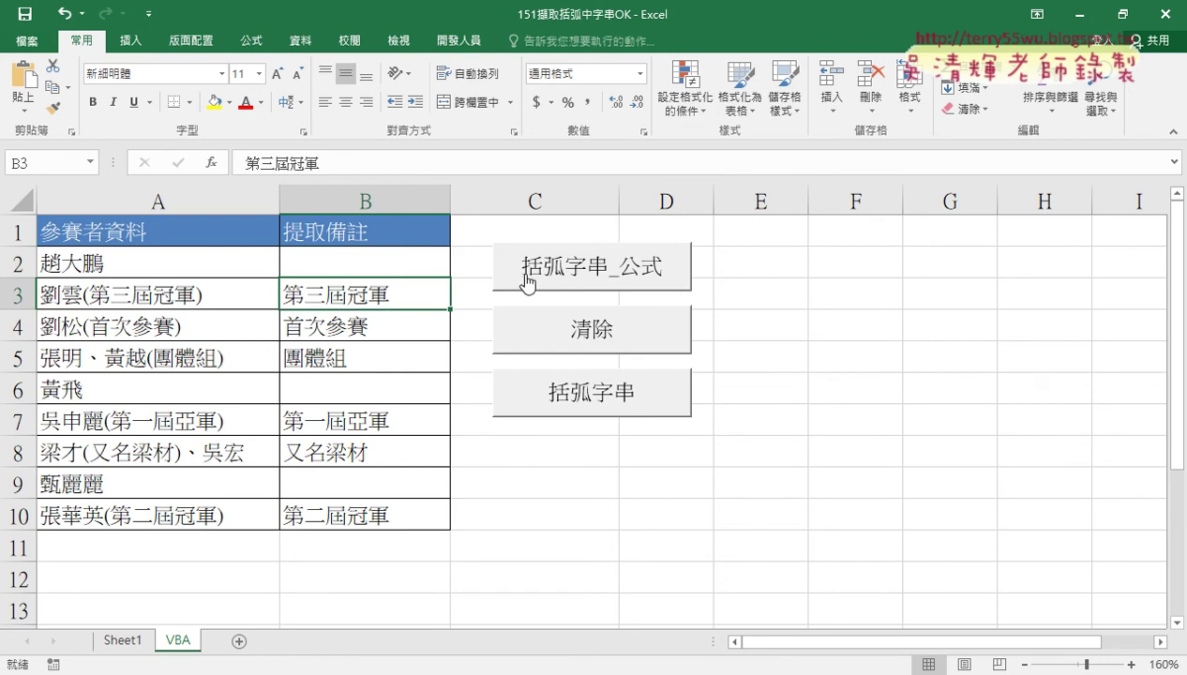
Rerun the formula-based 括弧字串_公式 extraction so B3 holds plain text, then show the Developer tab.
left_click(575, 272)
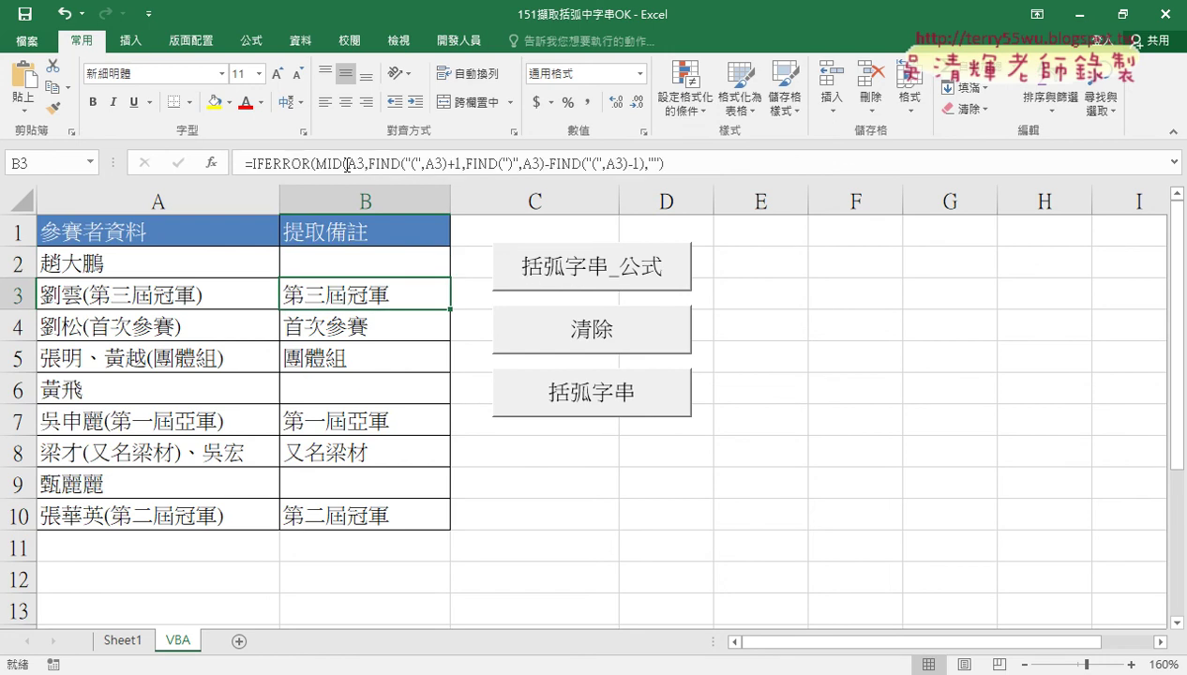
left_click(536, 385)
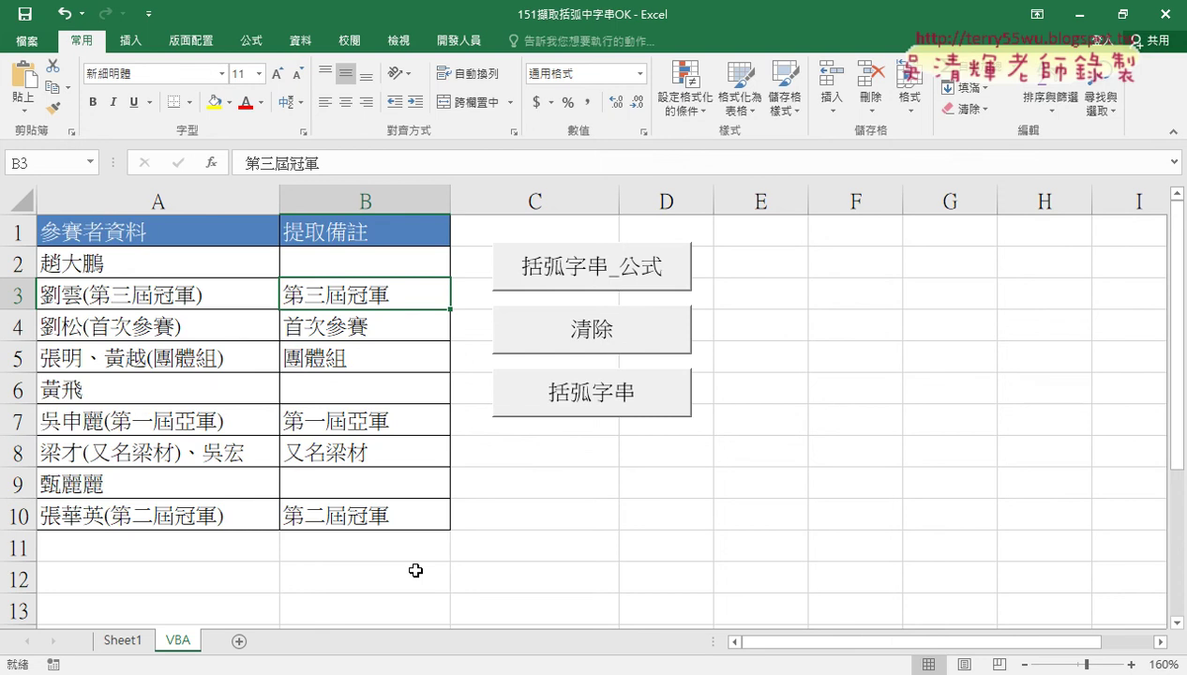
left_click(463, 40)
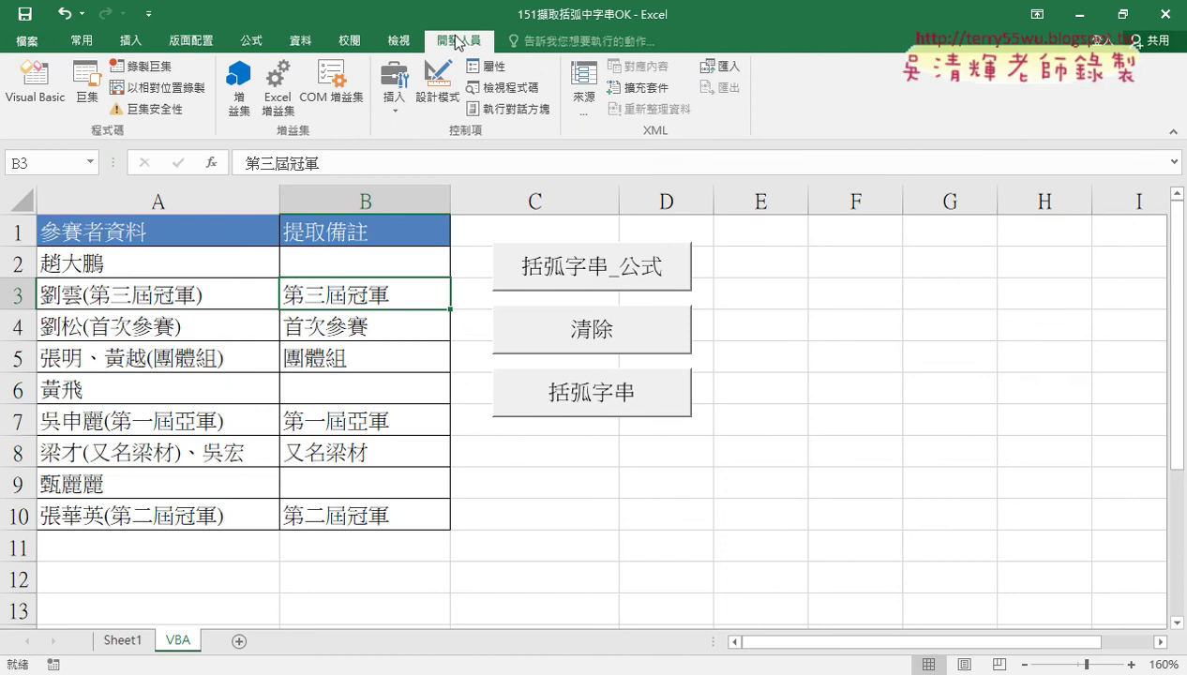
Open the VBA editor beside columns A–B and delete the 括弧字串 Sub and 括弧字串函數 Function.
left_click(51, 110)
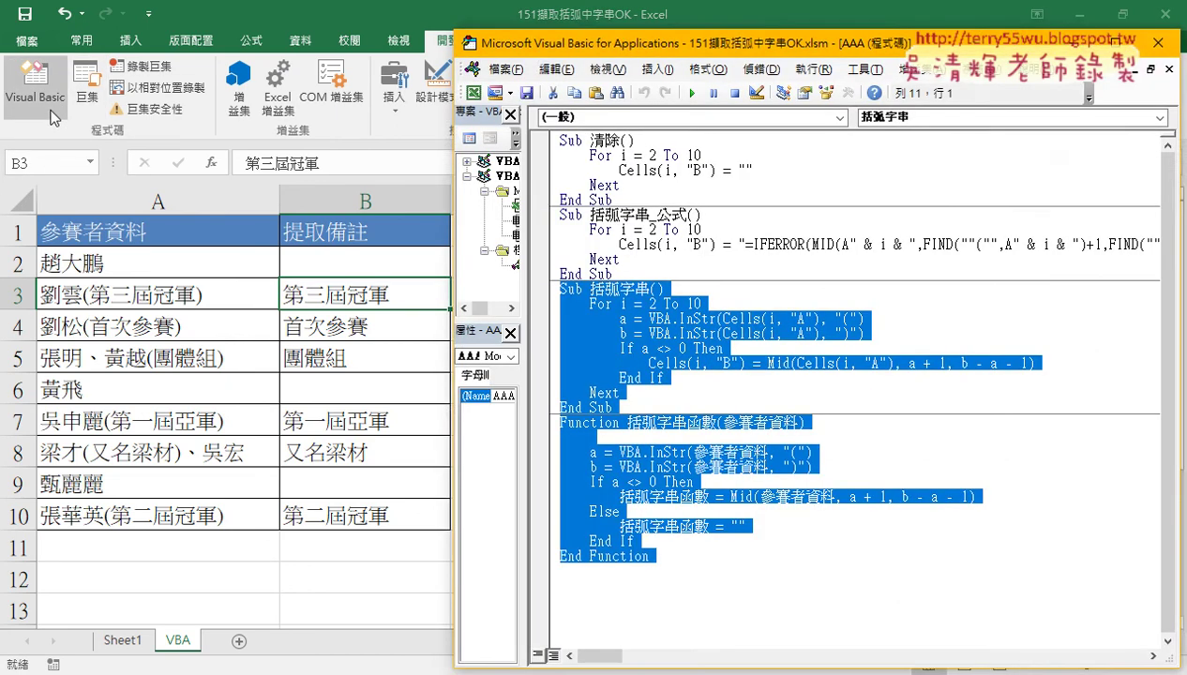
left_click_drag(527, 52, 186, 49)
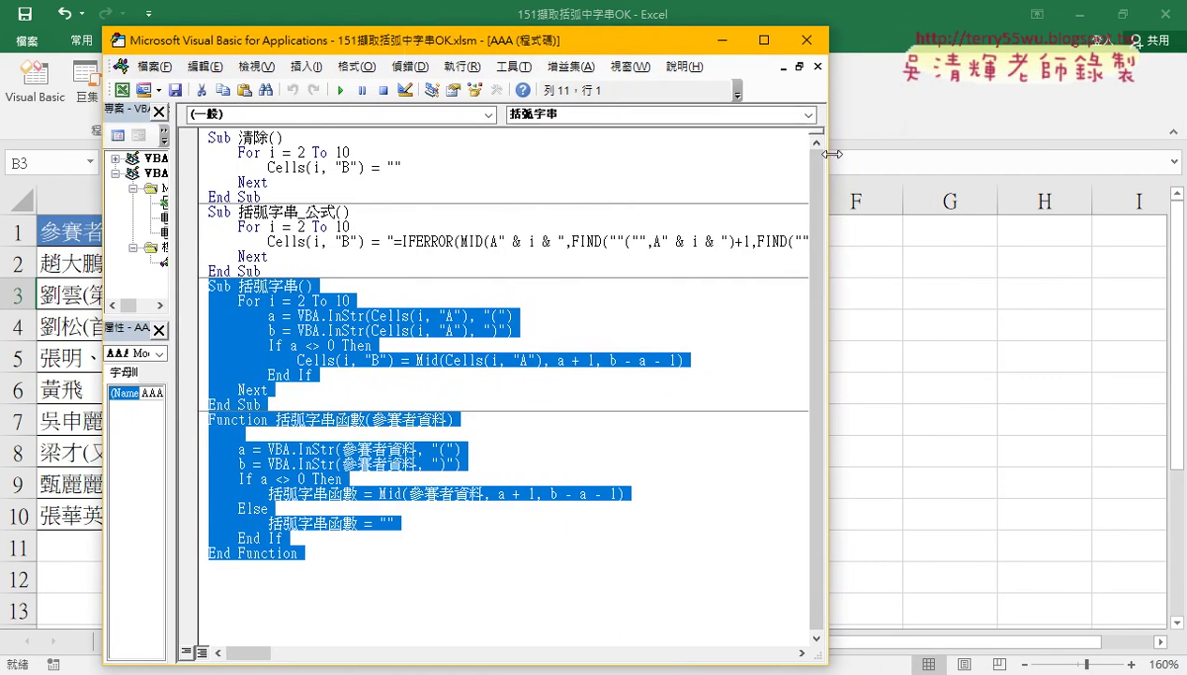
mouse_move(828, 153)
left_mouse_down()
mouse_move(931, 166)
mouse_move(727, 166)
left_mouse_up()
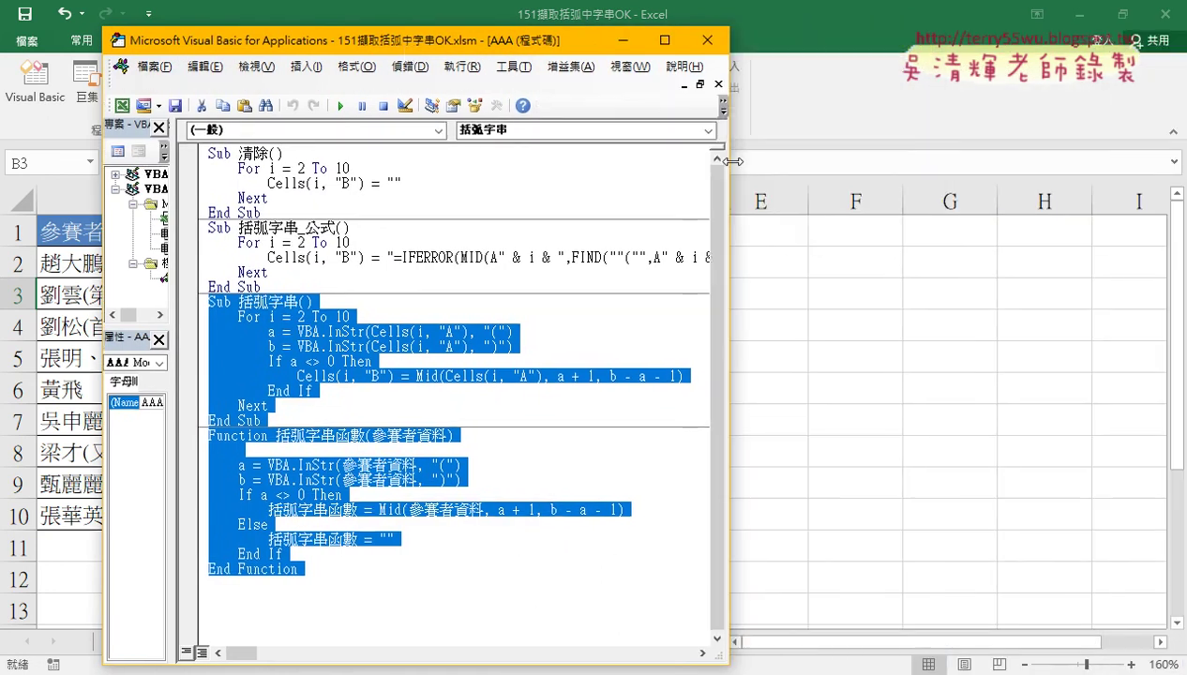
left_click_drag(398, 52, 748, 48)
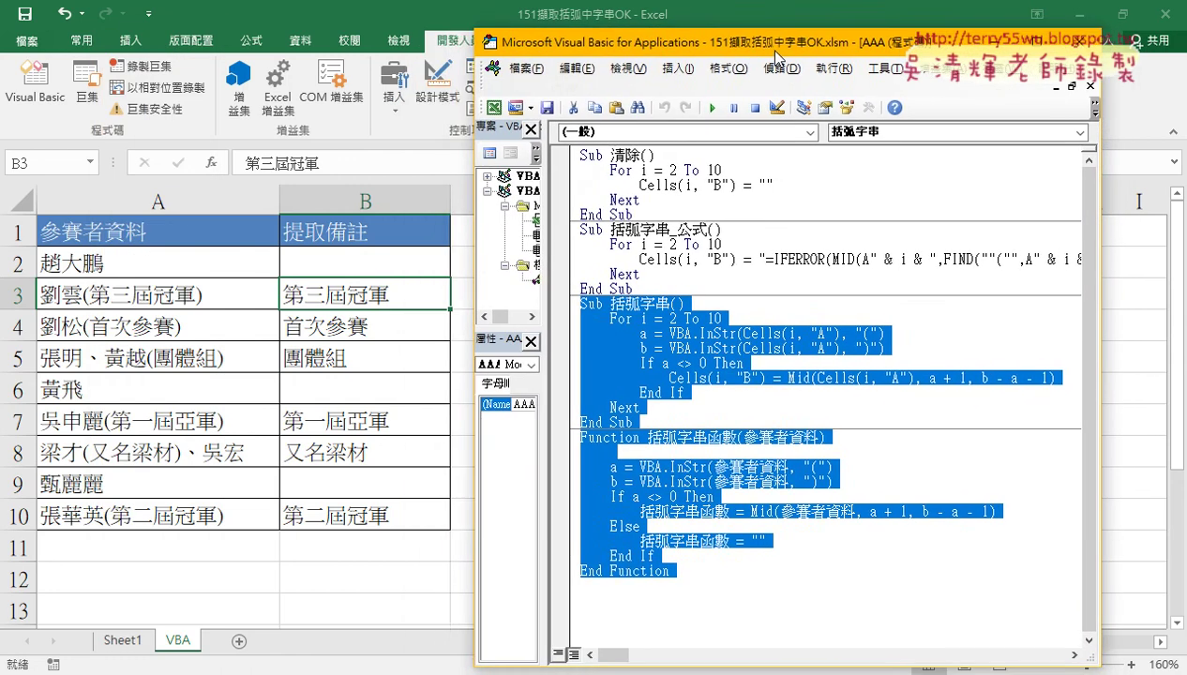
left_click_drag(664, 591, 544, 302)
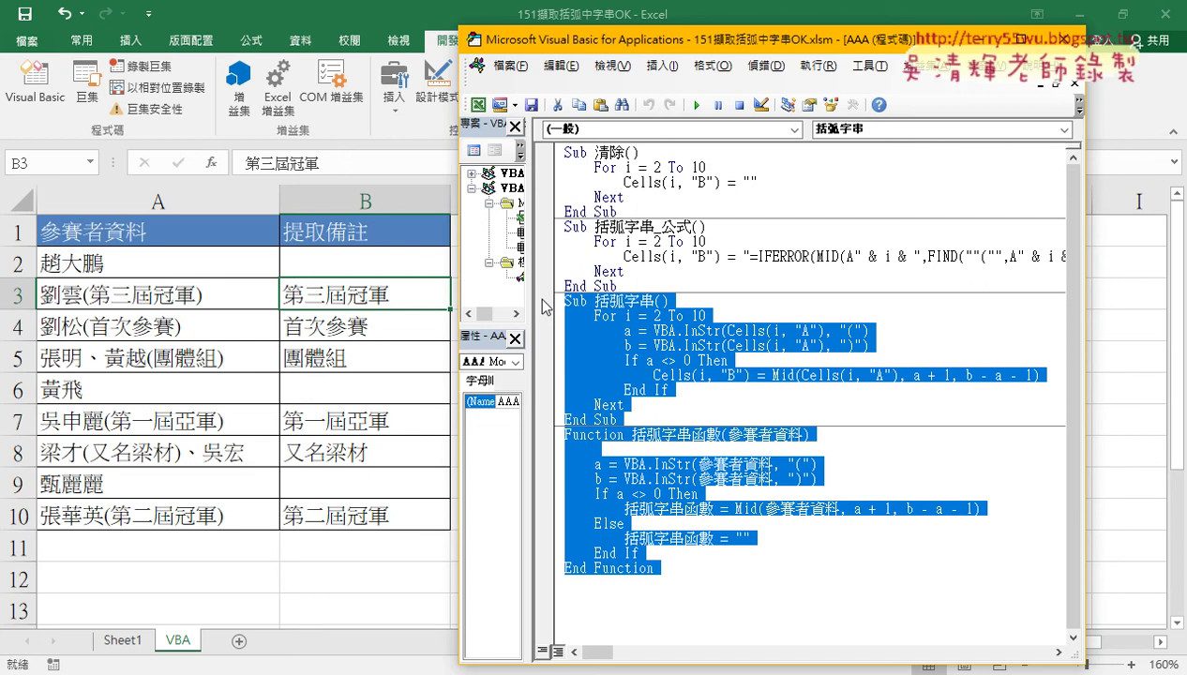
key("Delete")
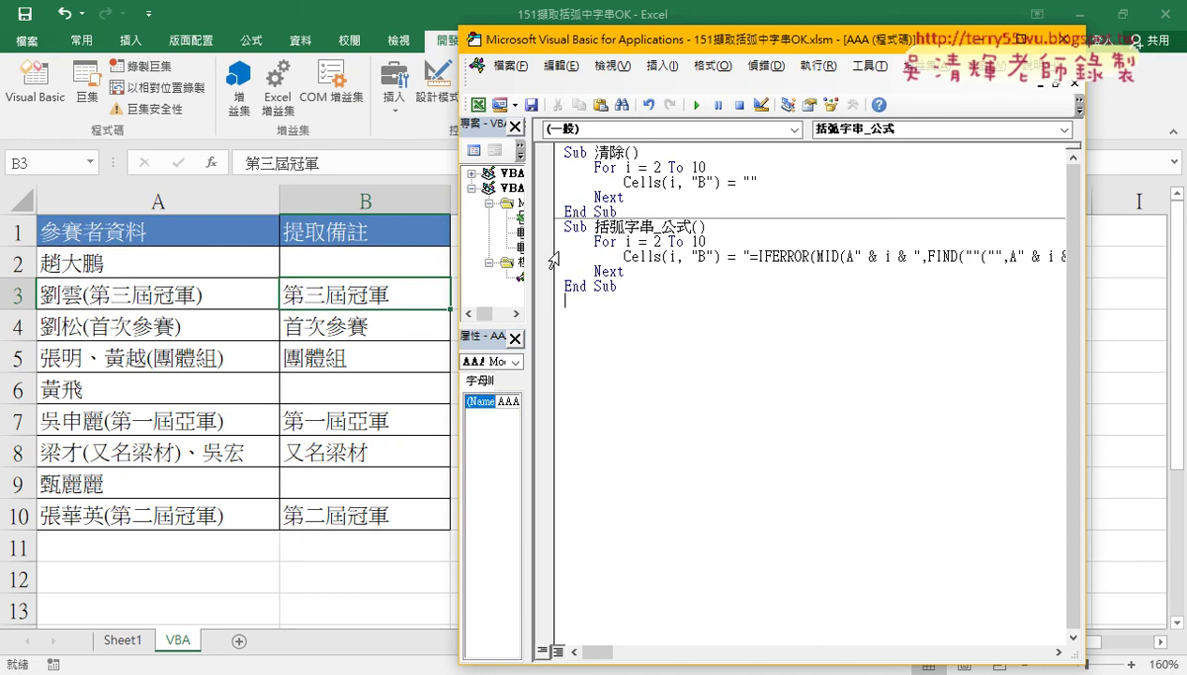
Paste a copied 'Sub 括弧字串' header below 括弧字串_公式 to create an empty procedure.
left_click_drag(563, 227, 654, 227)
key("ctrl+c")
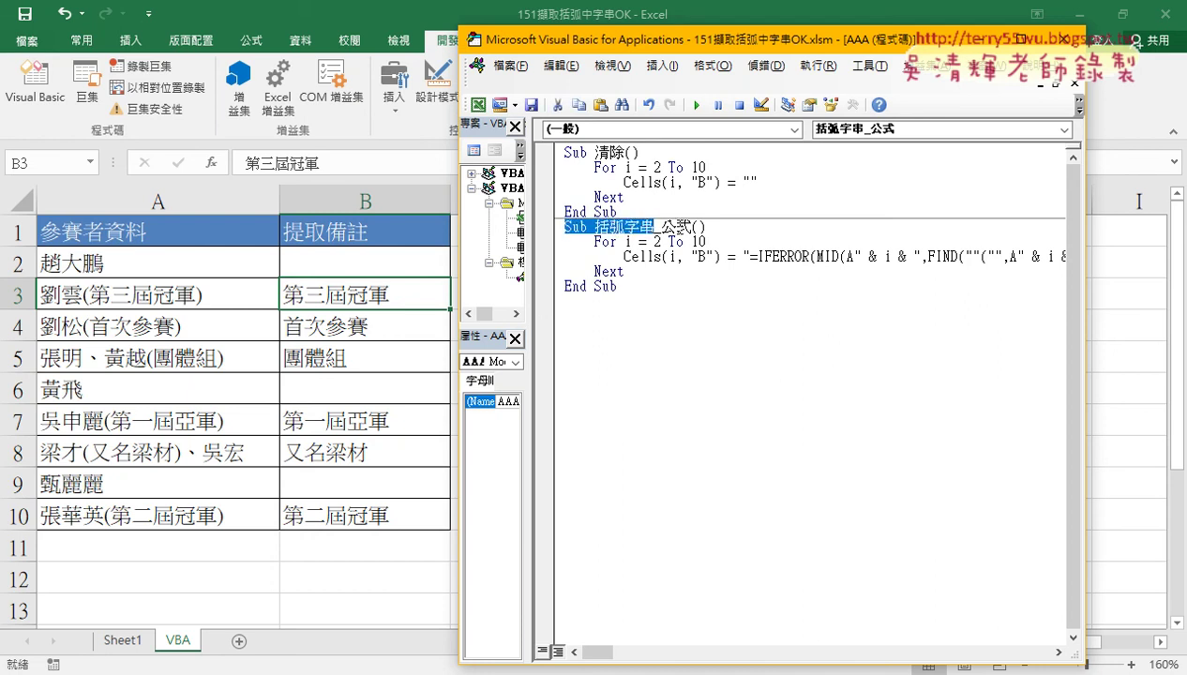
right_click(625, 229)
key("Escape")
left_click(615, 305)
right_click(615, 306)
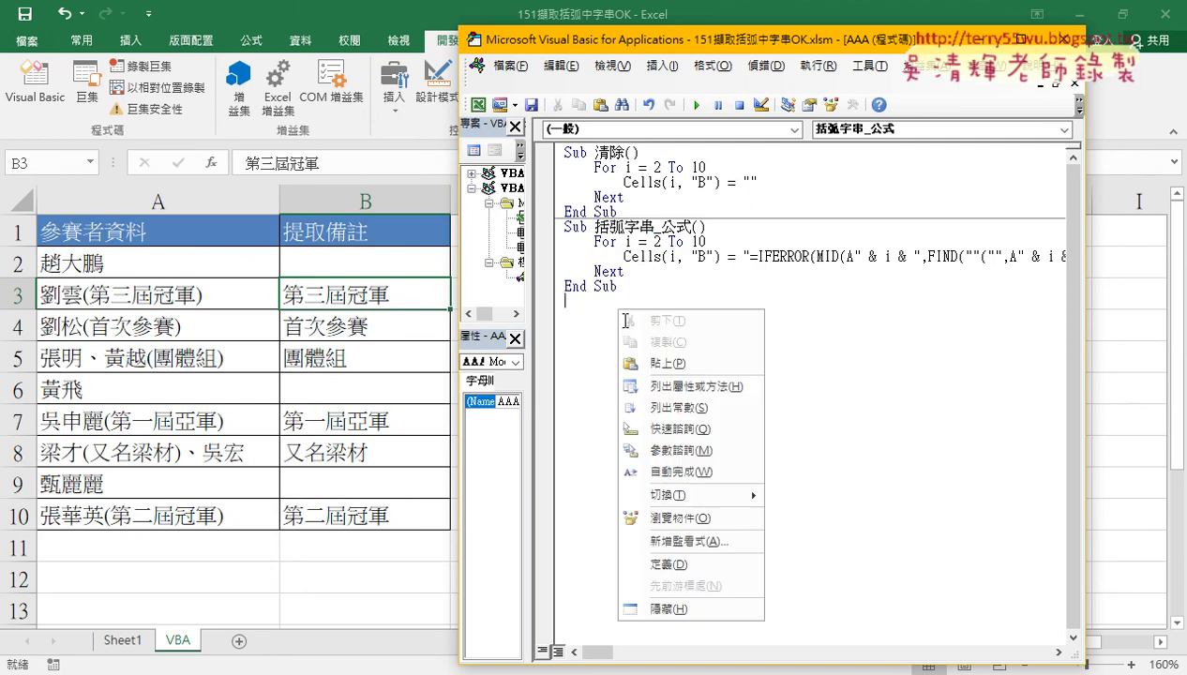
left_click(647, 363)
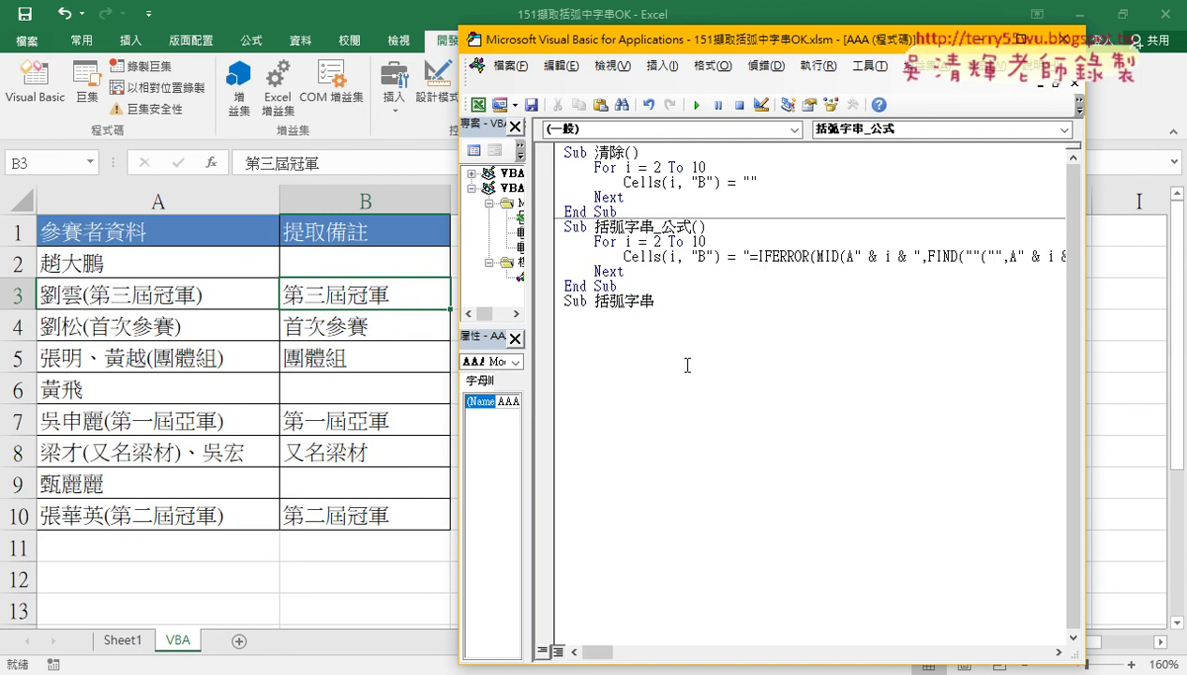
key("Return")
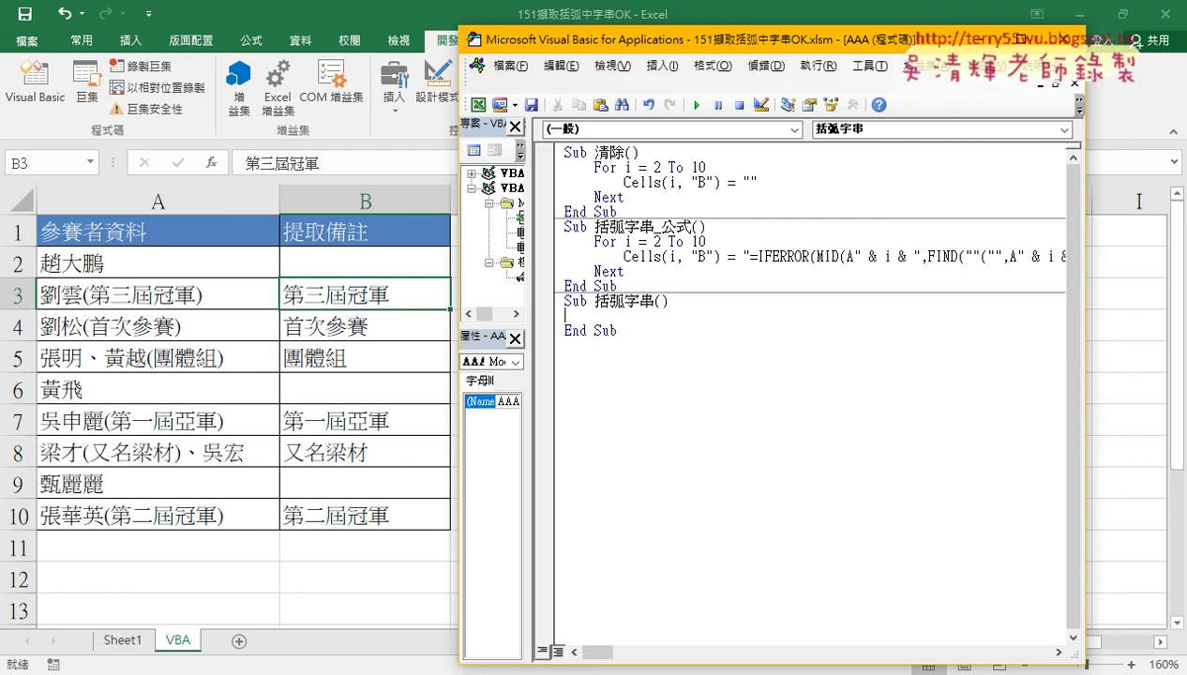
left_click_drag(530, 309, 578, 302)
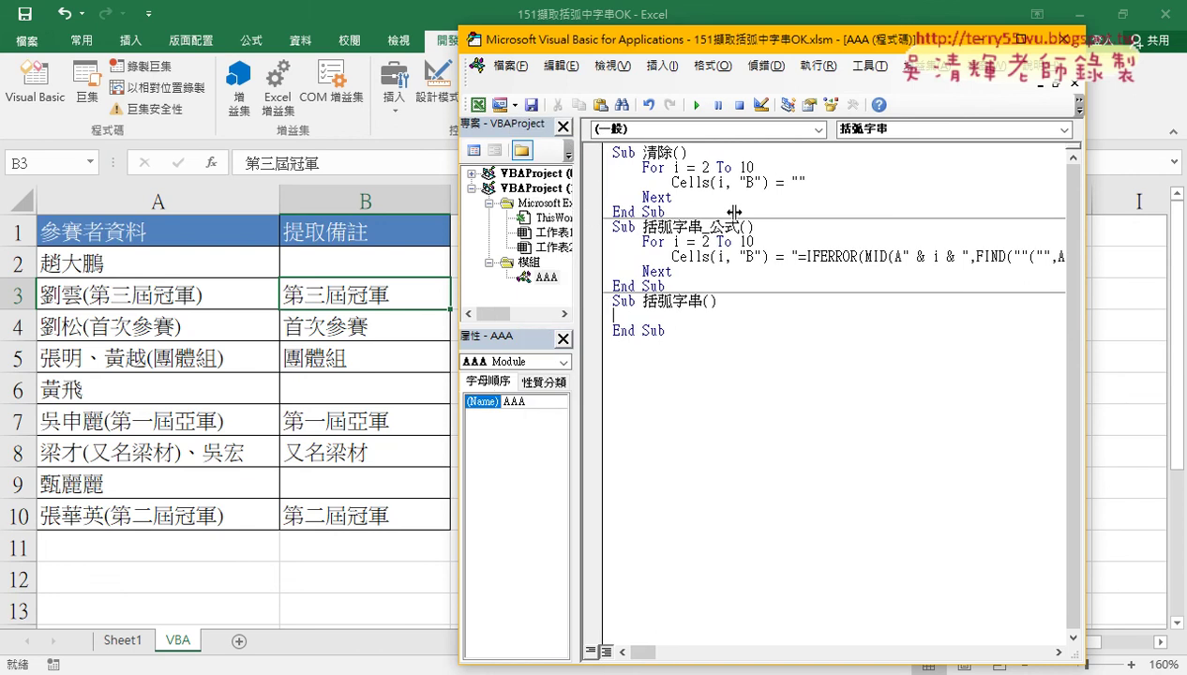
left_click_drag(733, 212, 736, 212)
left_click(607, 192)
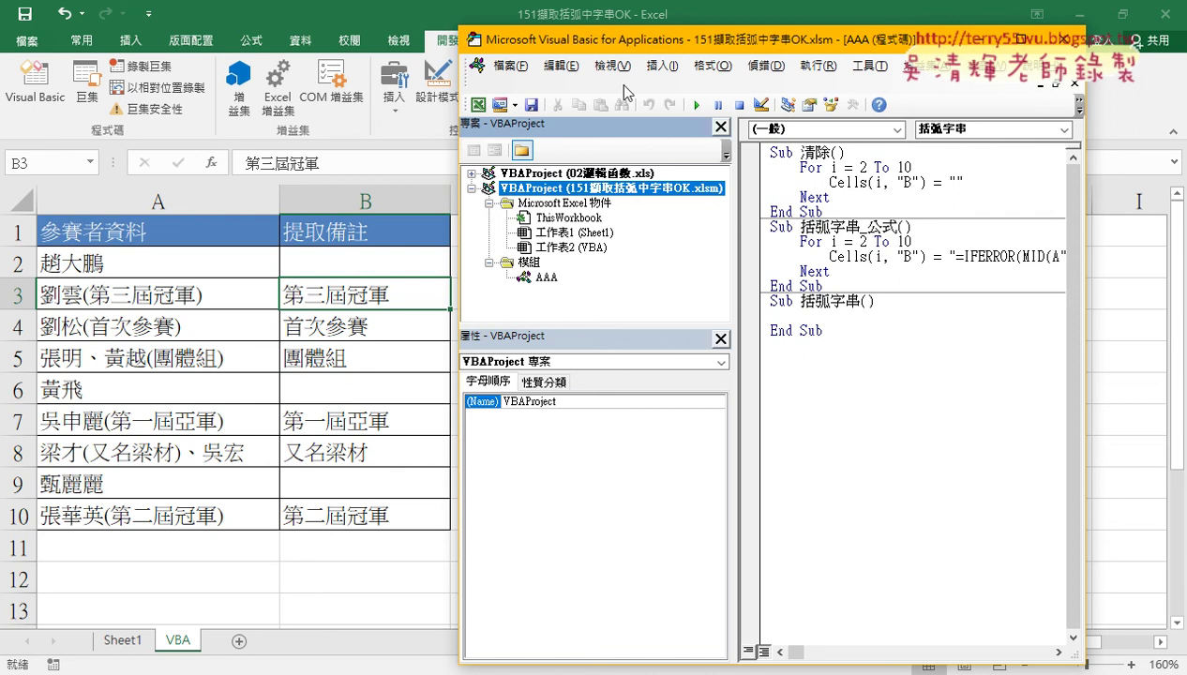
left_click_drag(616, 40, 609, 54)
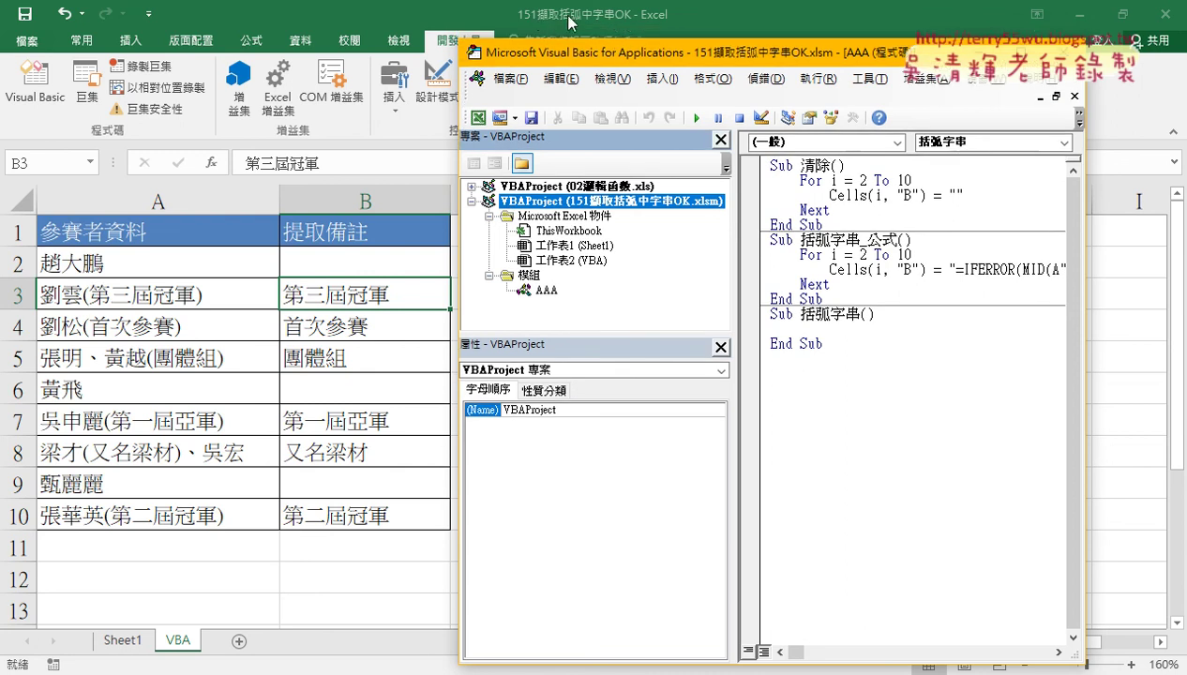
left_click(472, 187)
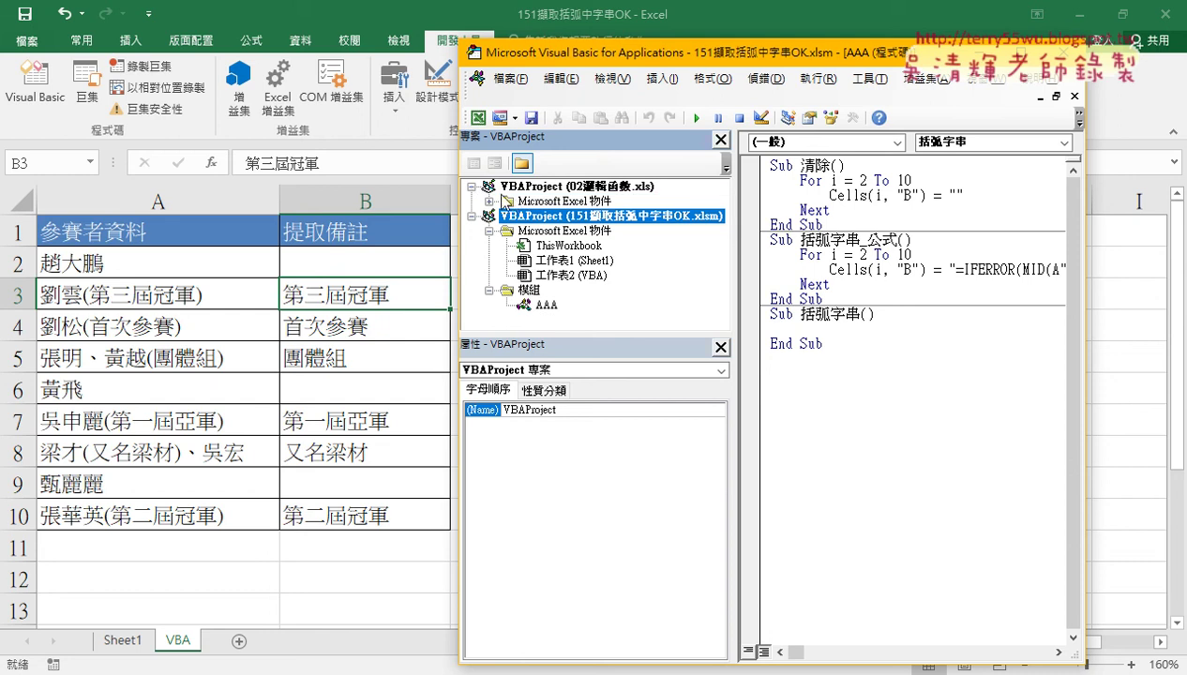
left_click(471, 186)
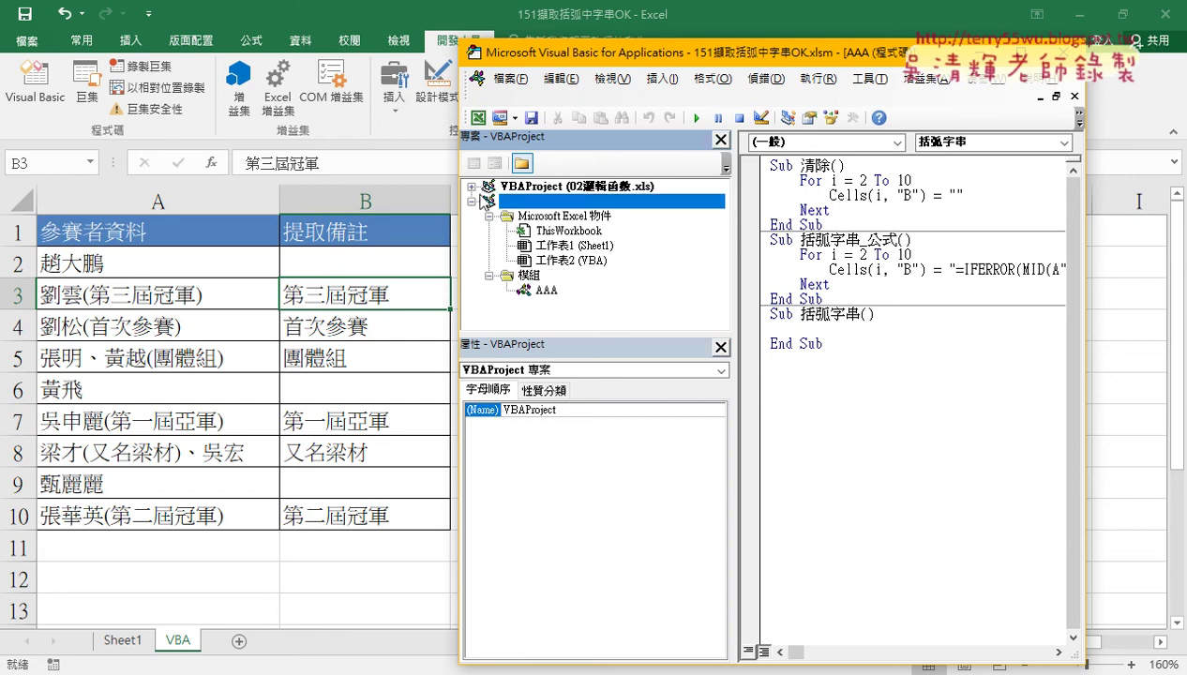
left_click(547, 292)
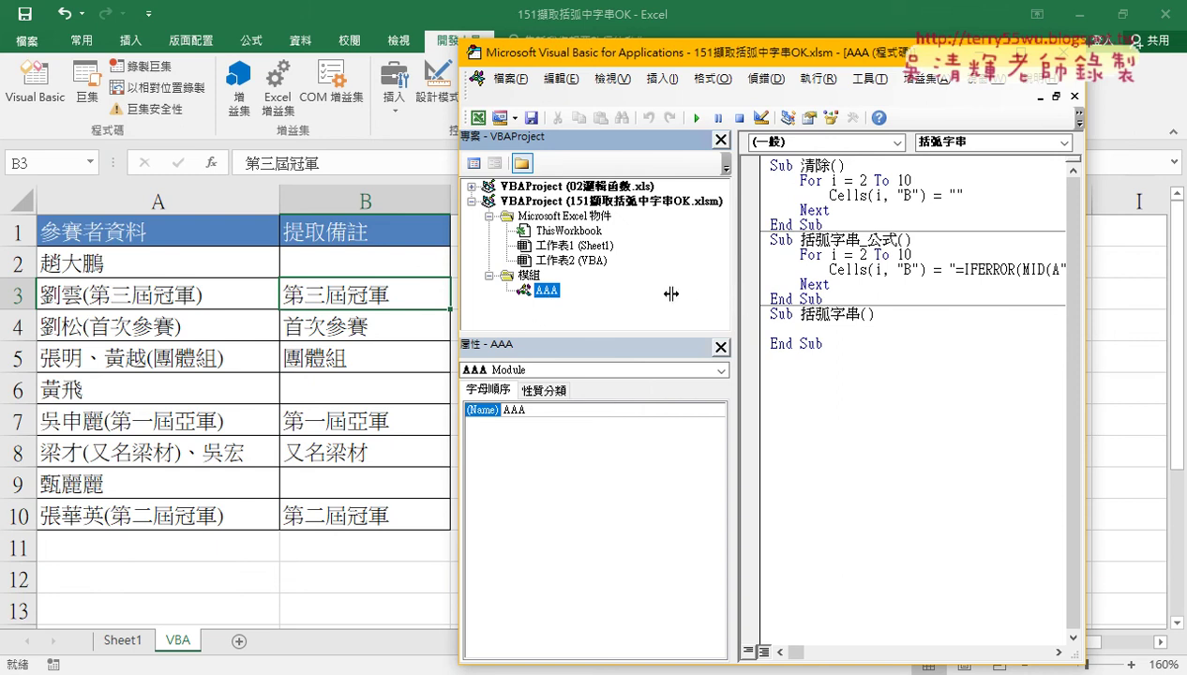
left_click_drag(732, 294, 610, 294)
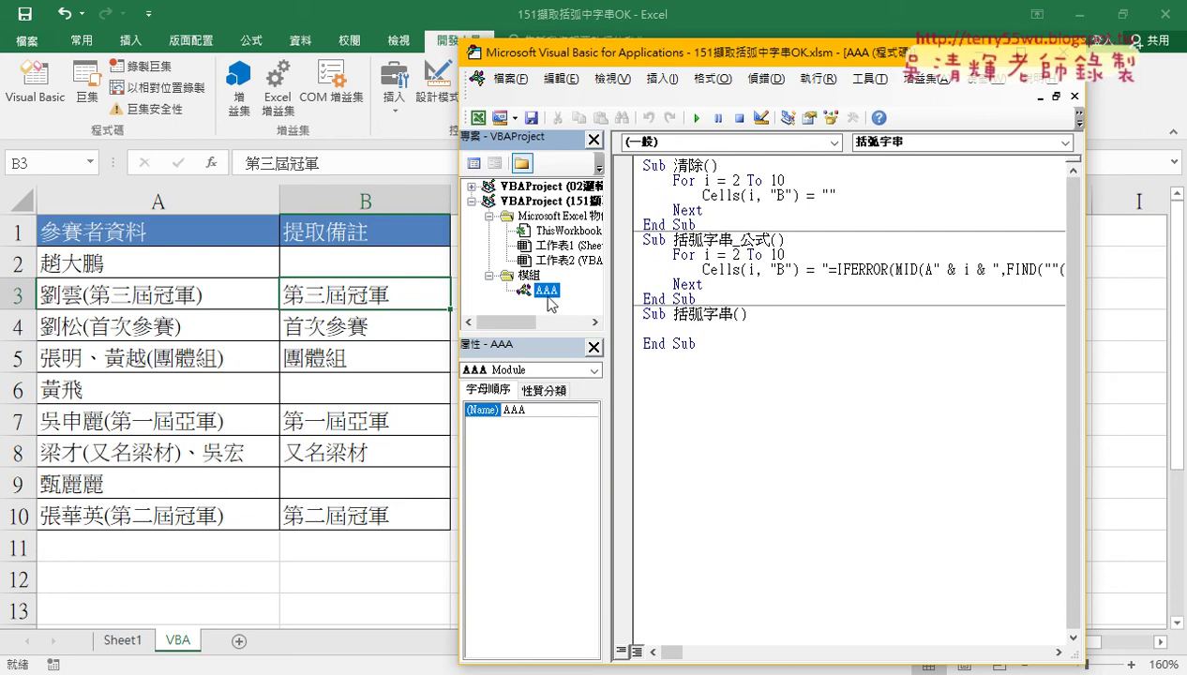
left_click_drag(701, 345, 626, 316)
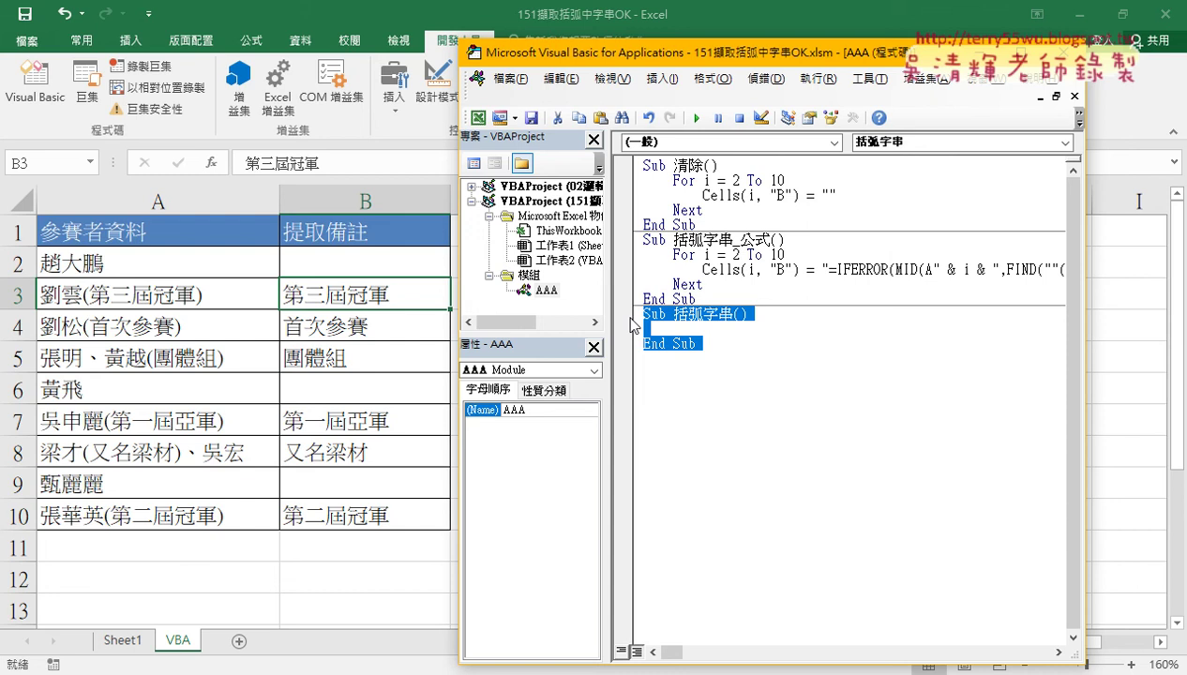
left_click(661, 330)
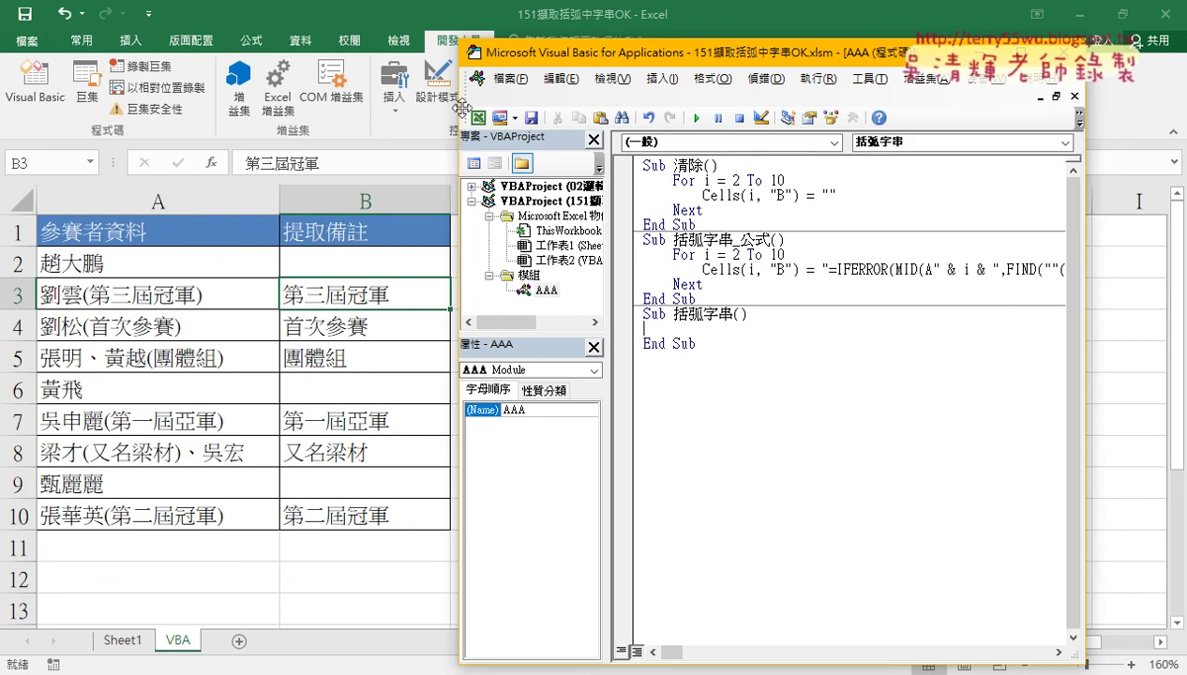
left_click_drag(462, 108, 485, 107)
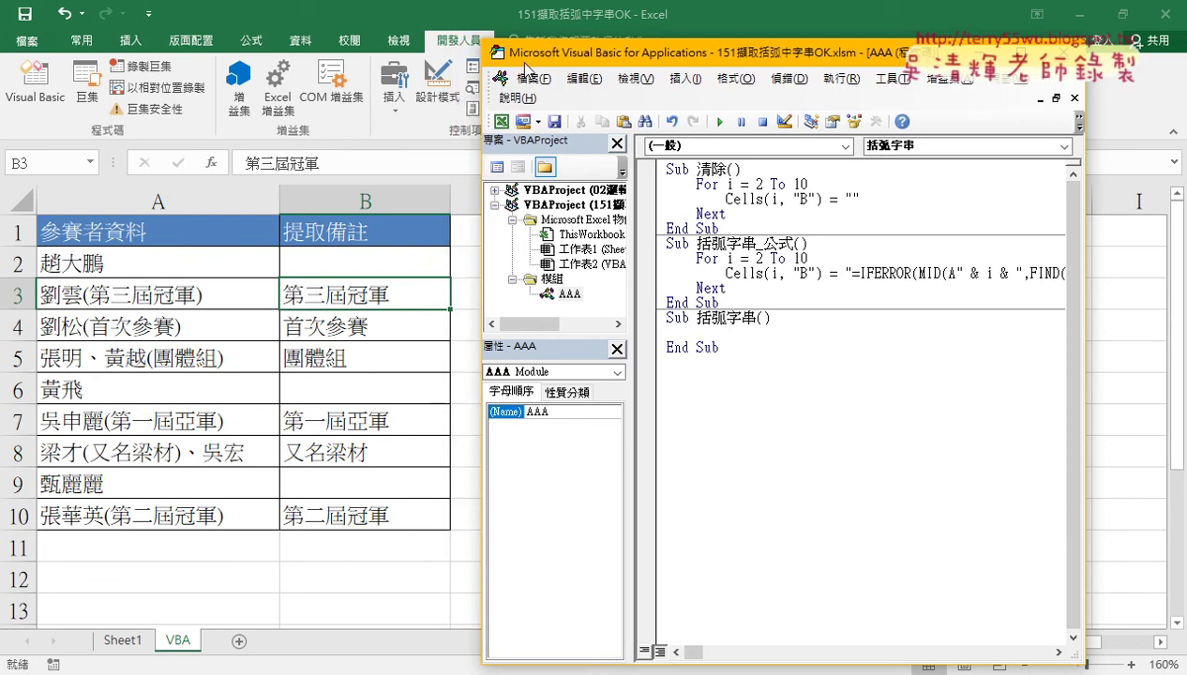
left_click_drag(526, 68, 526, 40)
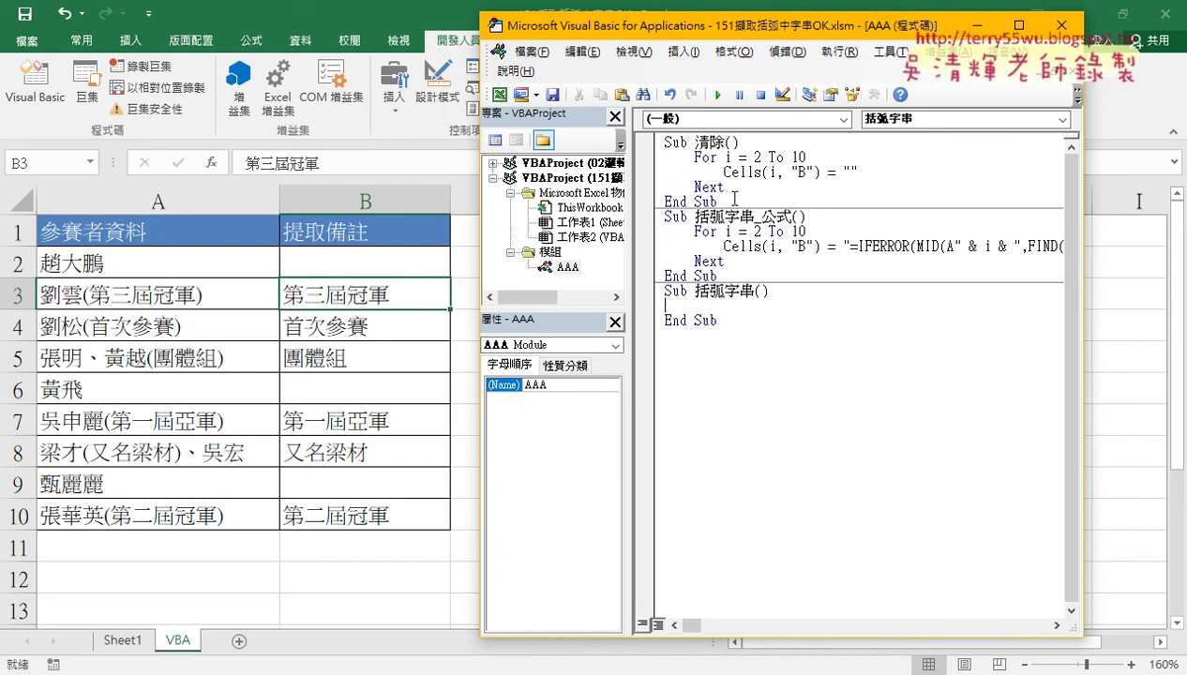
Run the 清除 macro to empty column B, then indent the blank line in Sub 括弧字串.
left_click(727, 170)
left_click(717, 94)
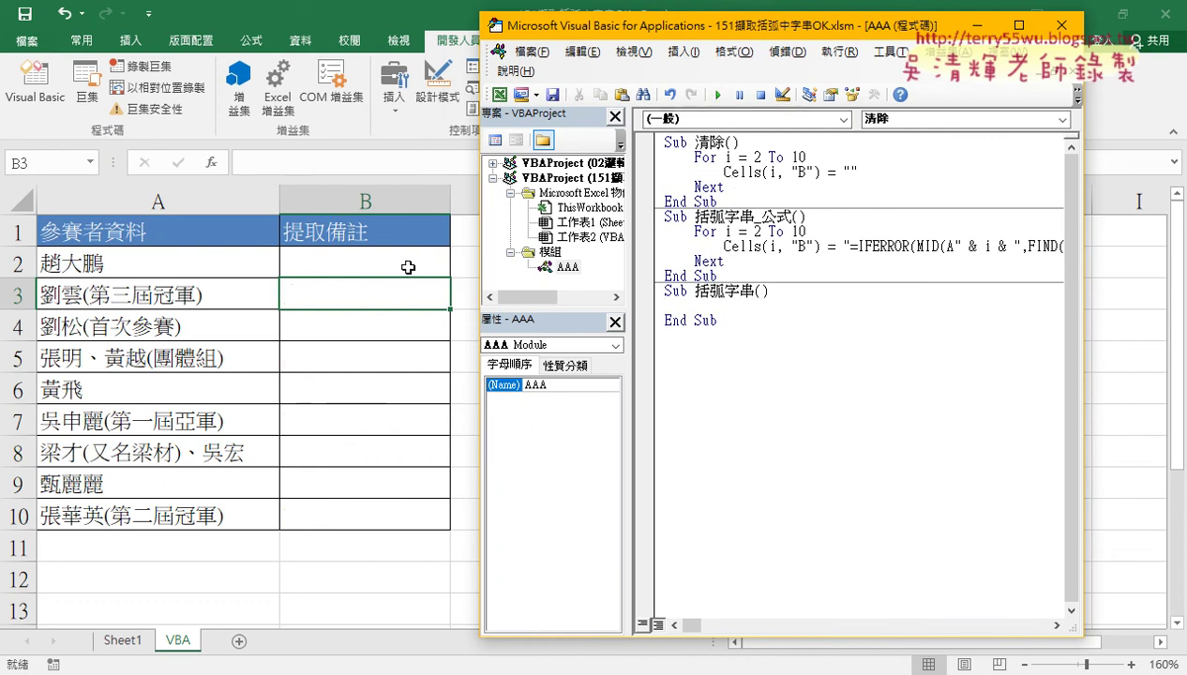
left_click(702, 302)
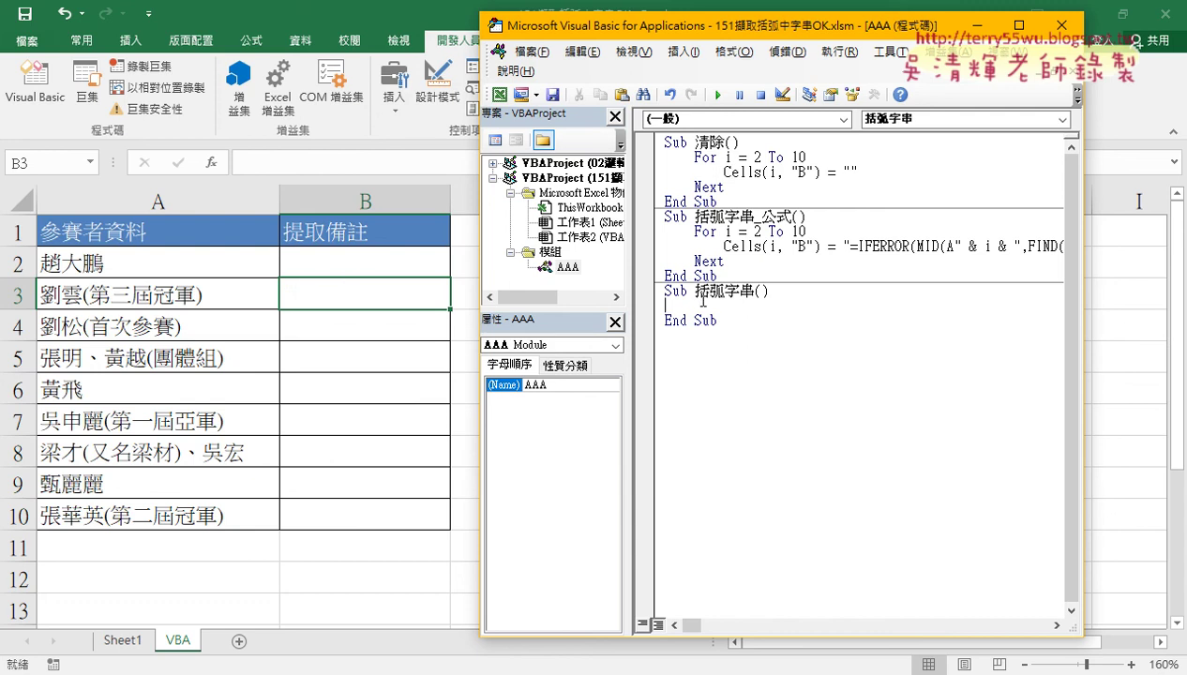
key("Tab")
Try adding a For…Next loop inside Sub 括弧字串, then undo it.
mouse_move(695, 231)
left_mouse_down()
mouse_move(834, 230)
mouse_move(783, 319)
mouse_move(781, 309)
left_mouse_up()
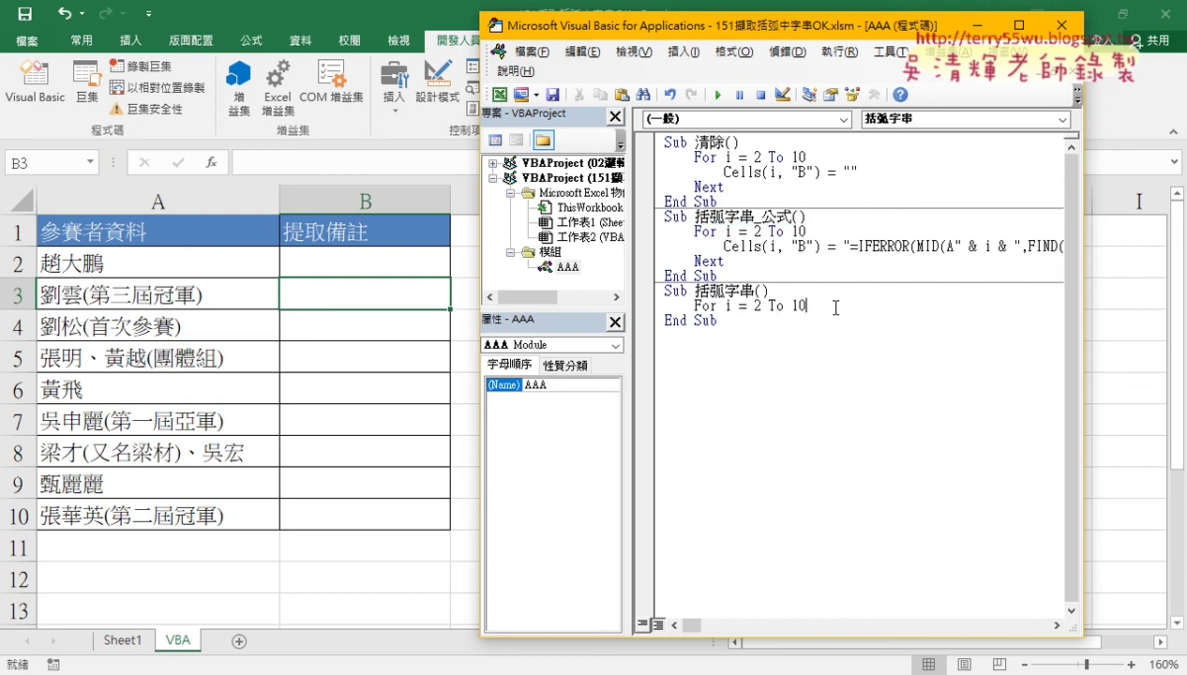
key("Return")
key("Return")
type("ㄋ")
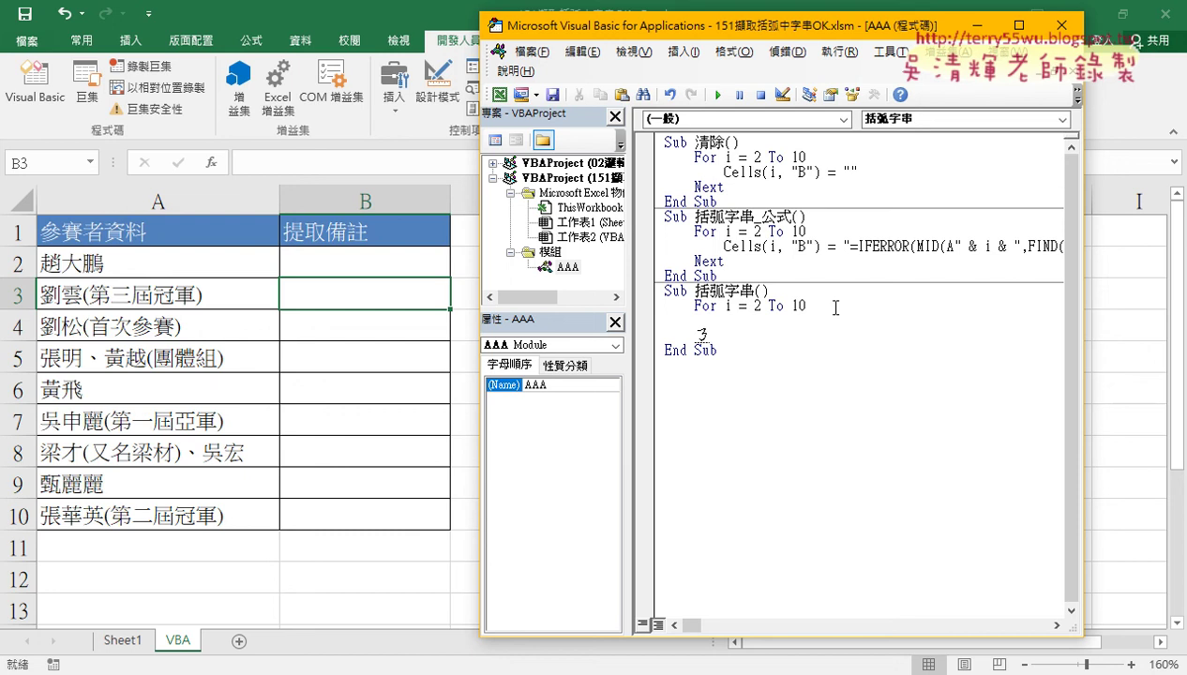
type("Next")
key("BackSpace")
key("BackSpace")
key("BackSpace")
type("n")
type("ext")
key("Up")
key("ctrl+z")
key("ctrl+z")
key("ctrl+z")
key("ctrl+z")
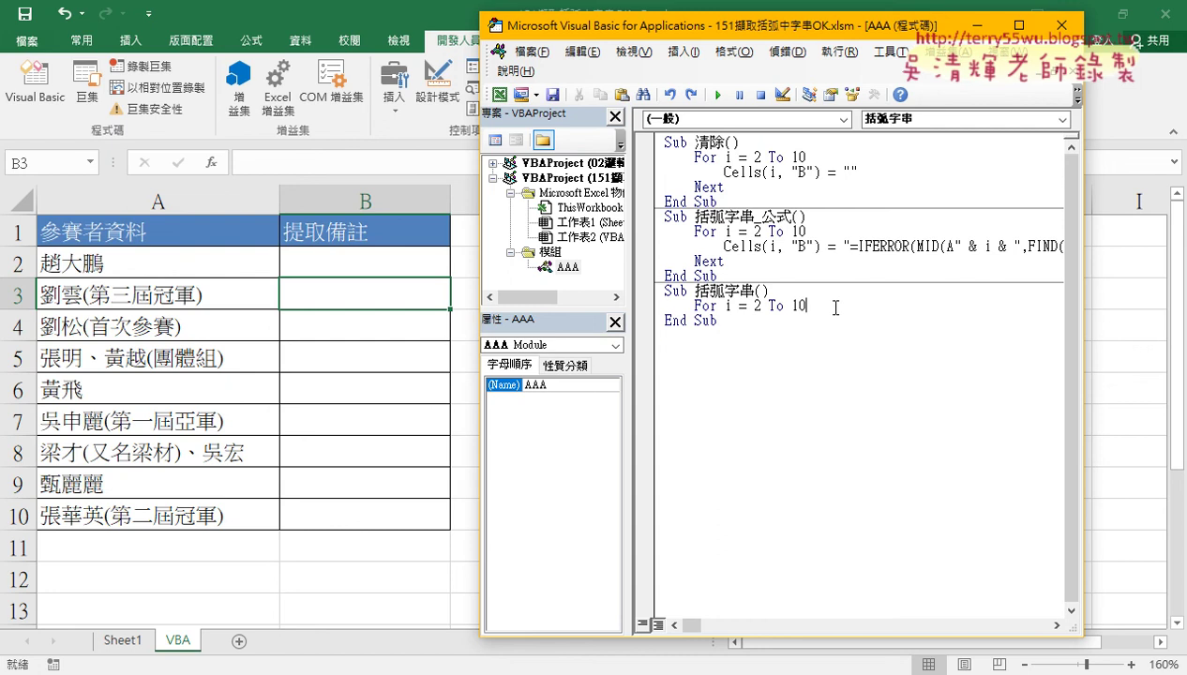
key("ctrl+z")
key("Tab")
Type the first line a = VBA.InStr, picking InStr from IntelliSense.
type("a")
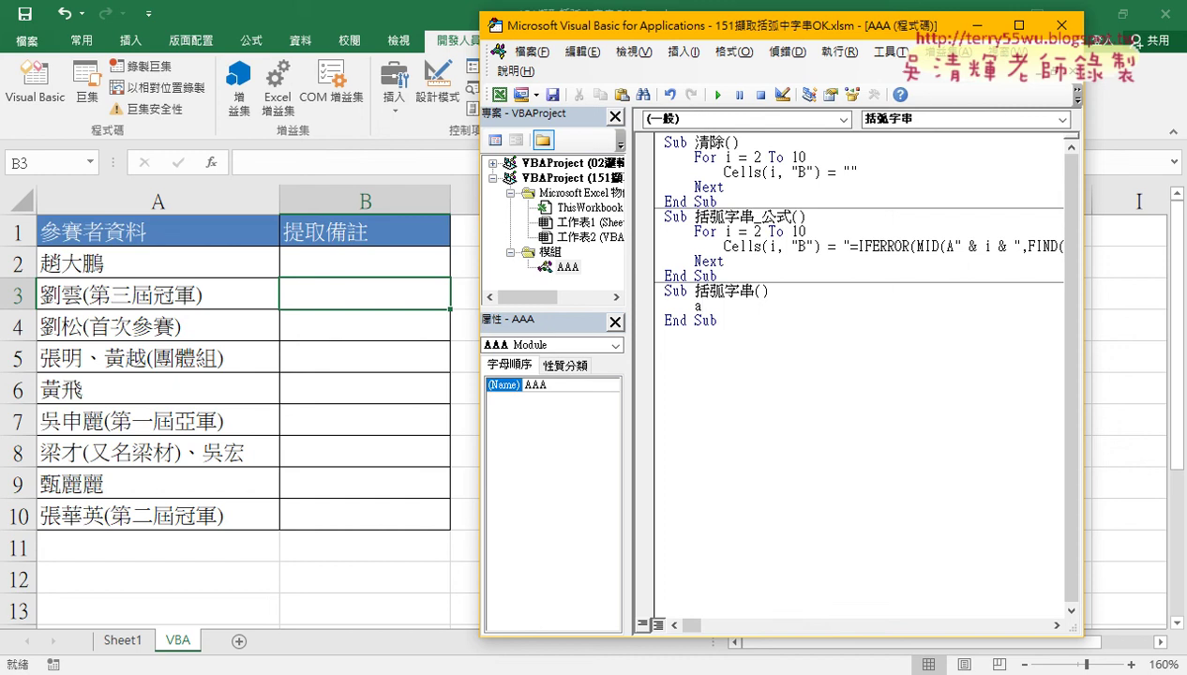
type("=")
type("in")
key("BackSpace")
key("BackSpace")
type("vba")
type(".in")
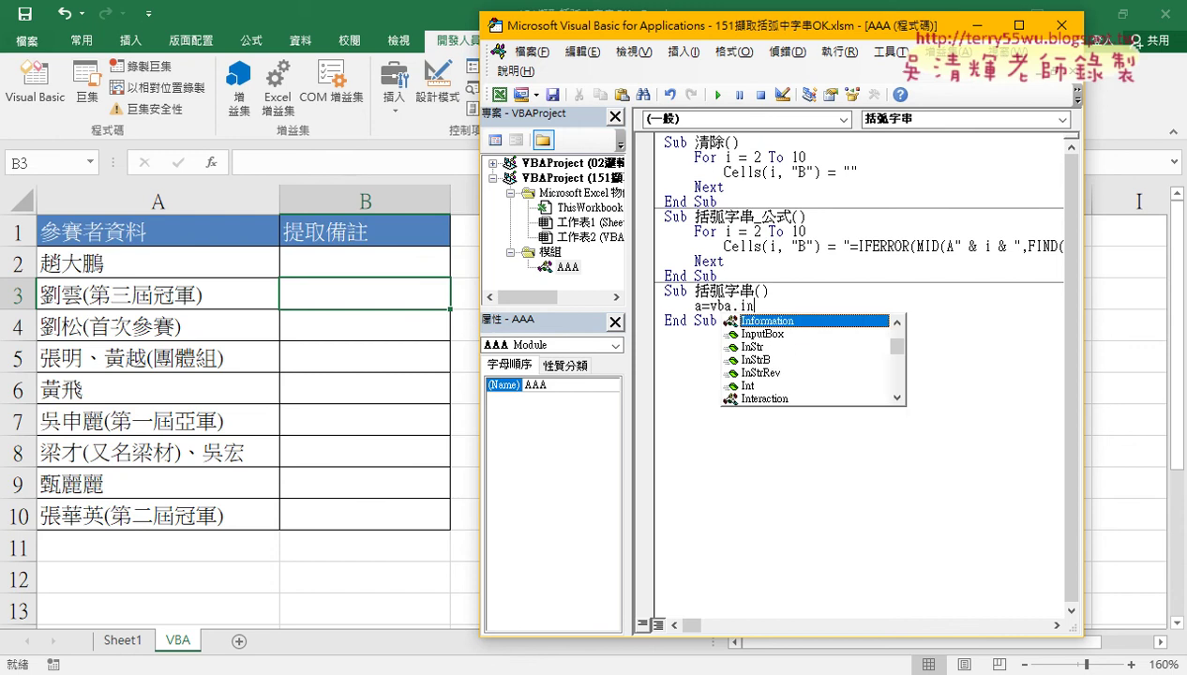
key("Down")
key("Down")
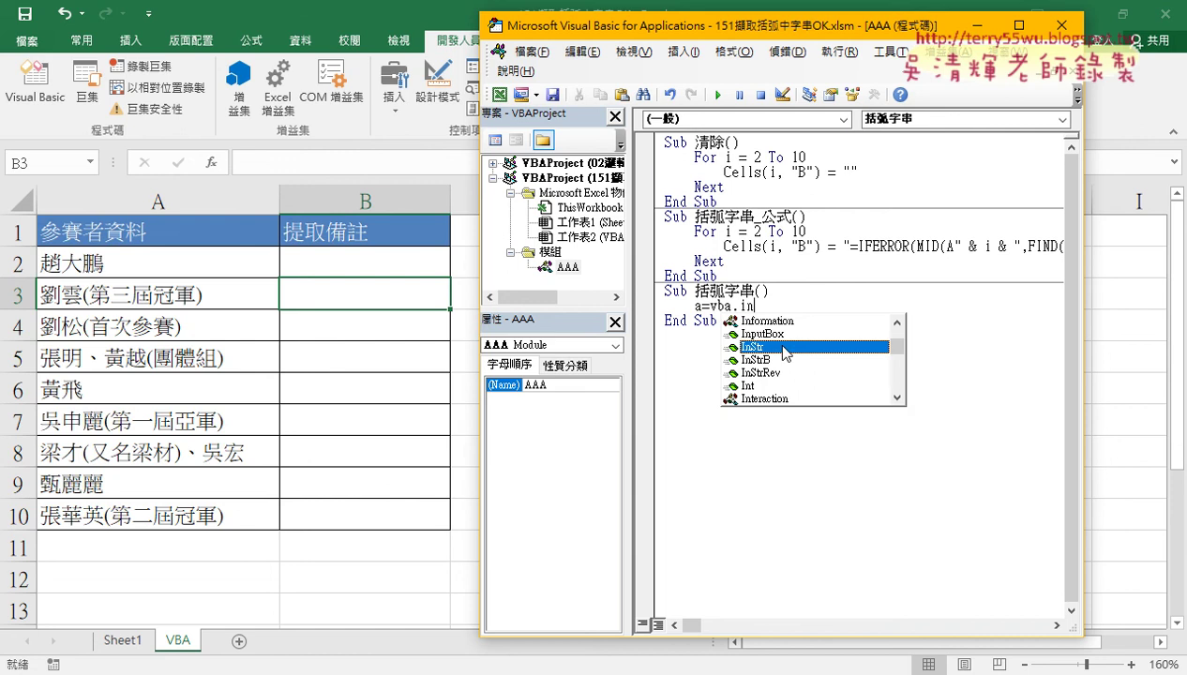
key("Tab")
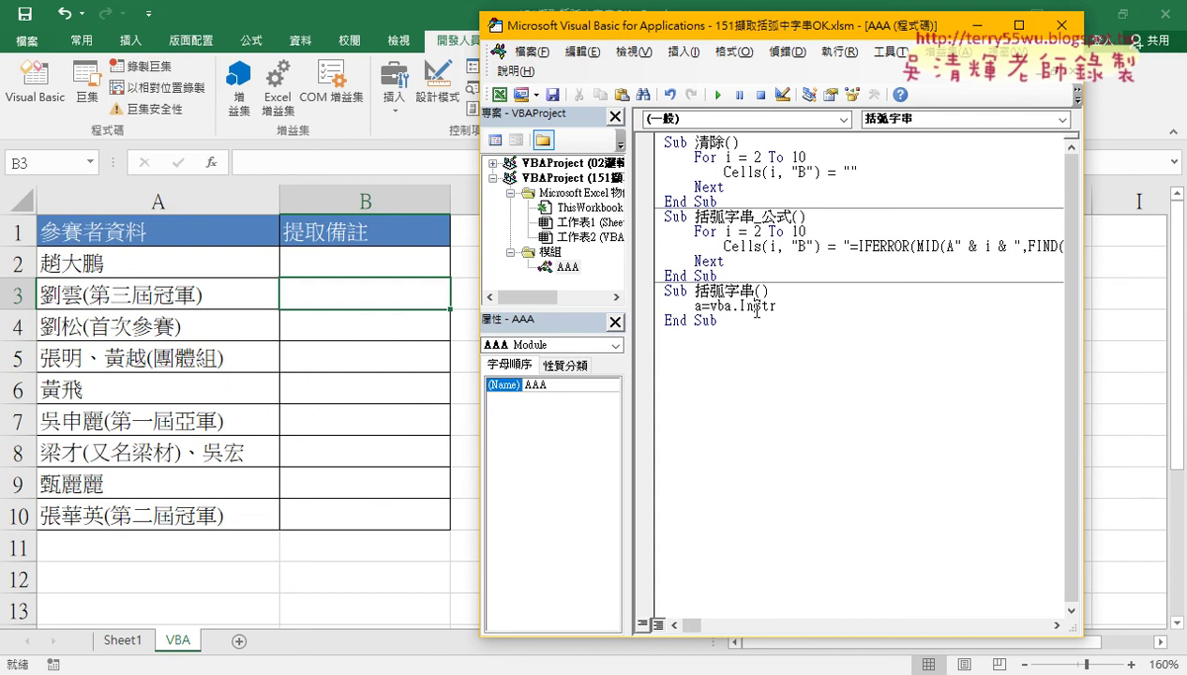
Open the F1 help page for InStr and scroll through it to the 範例 examples.
key("F1")
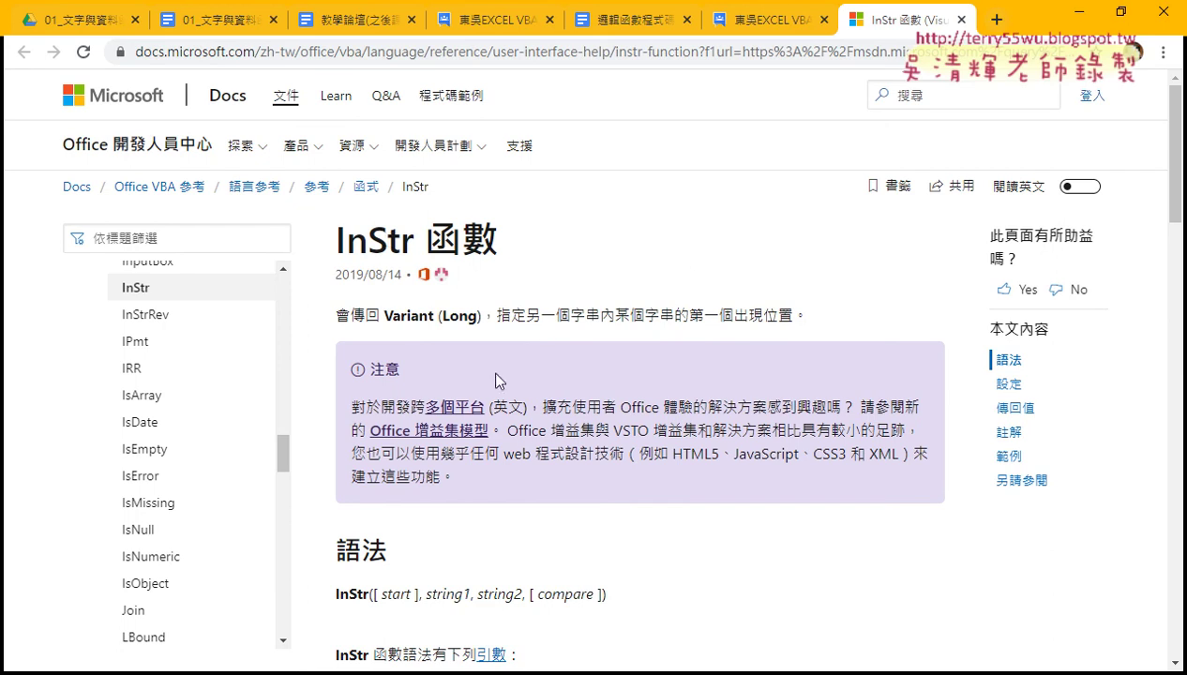
scroll(496, 380, "down", 2)
scroll(506, 460, "down", 1)
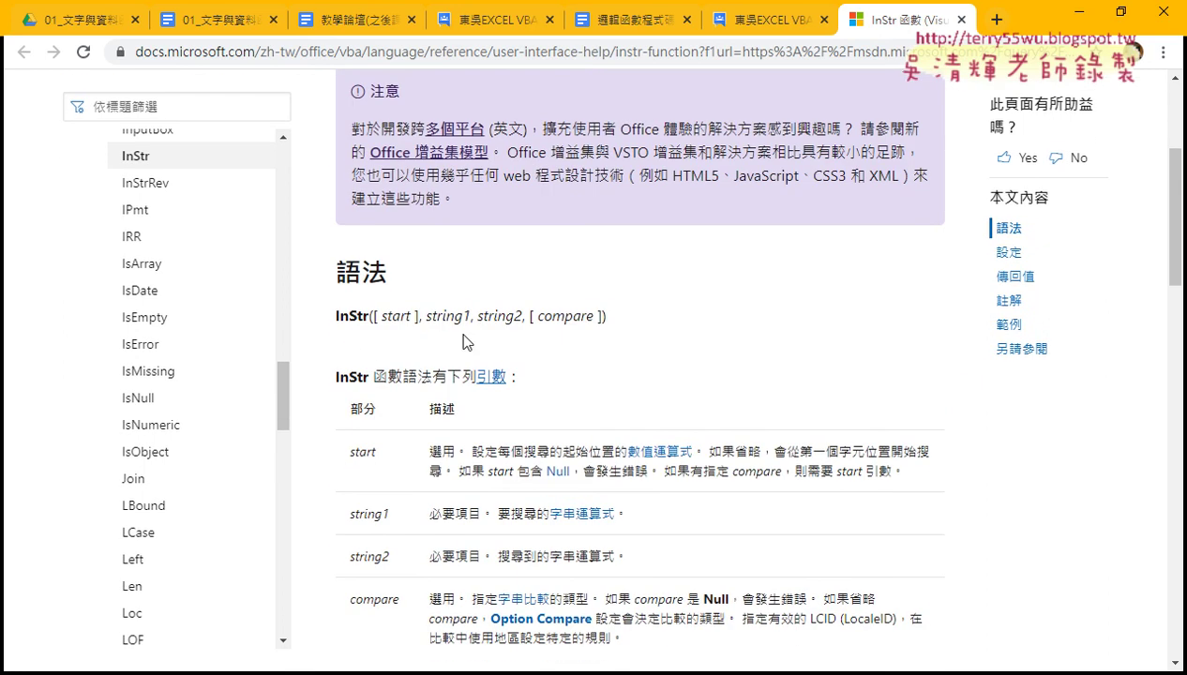
scroll(343, 469, "down", 1)
scroll(555, 497, "down", 3)
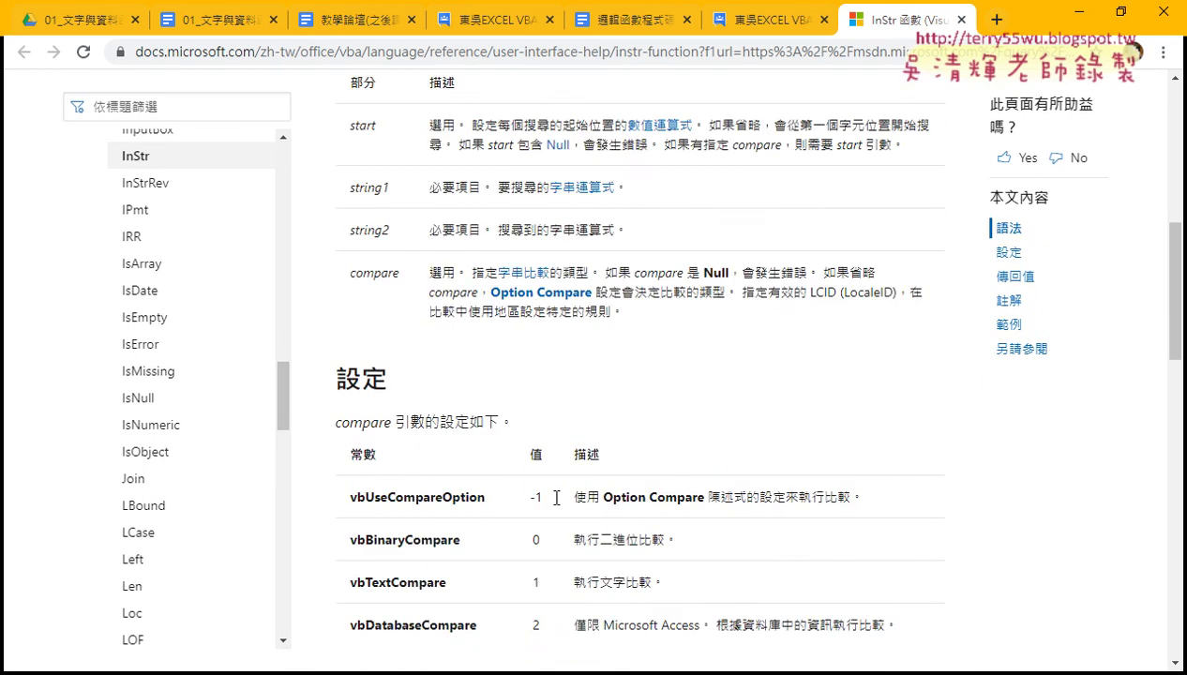
scroll(553, 499, "down", 1)
scroll(550, 499, "down", 2)
scroll(548, 501, "down", 2)
scroll(572, 380, "down", 2)
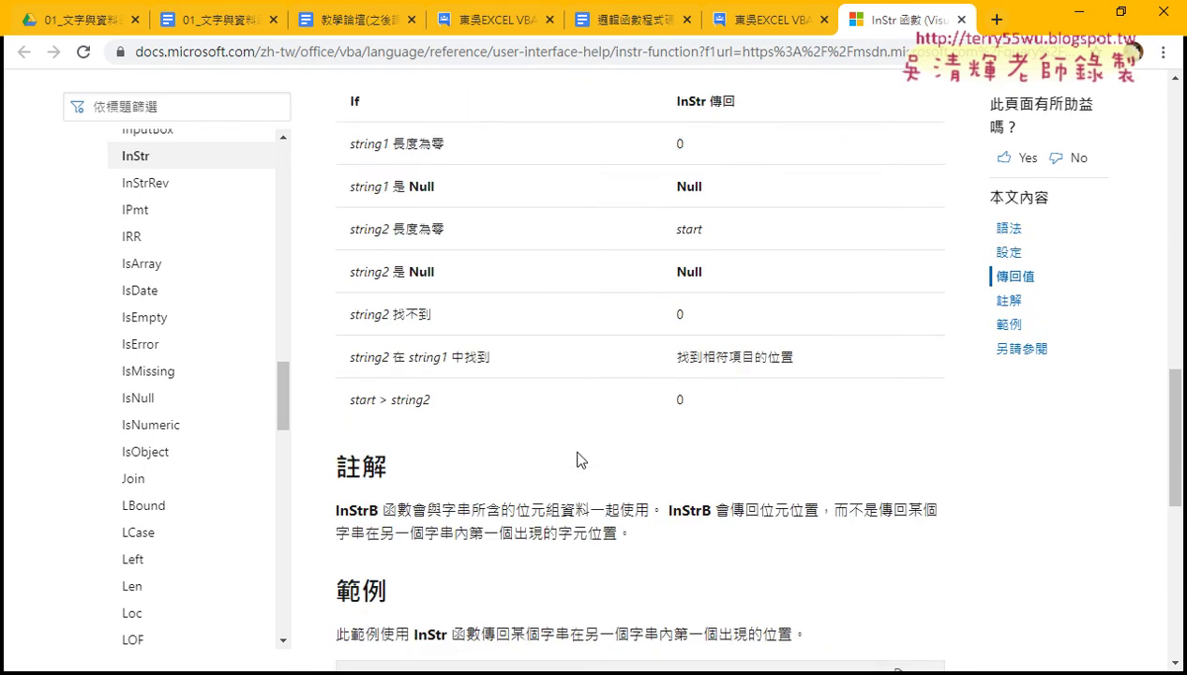
scroll(497, 361, "down", 2)
scroll(449, 434, "down", 1)
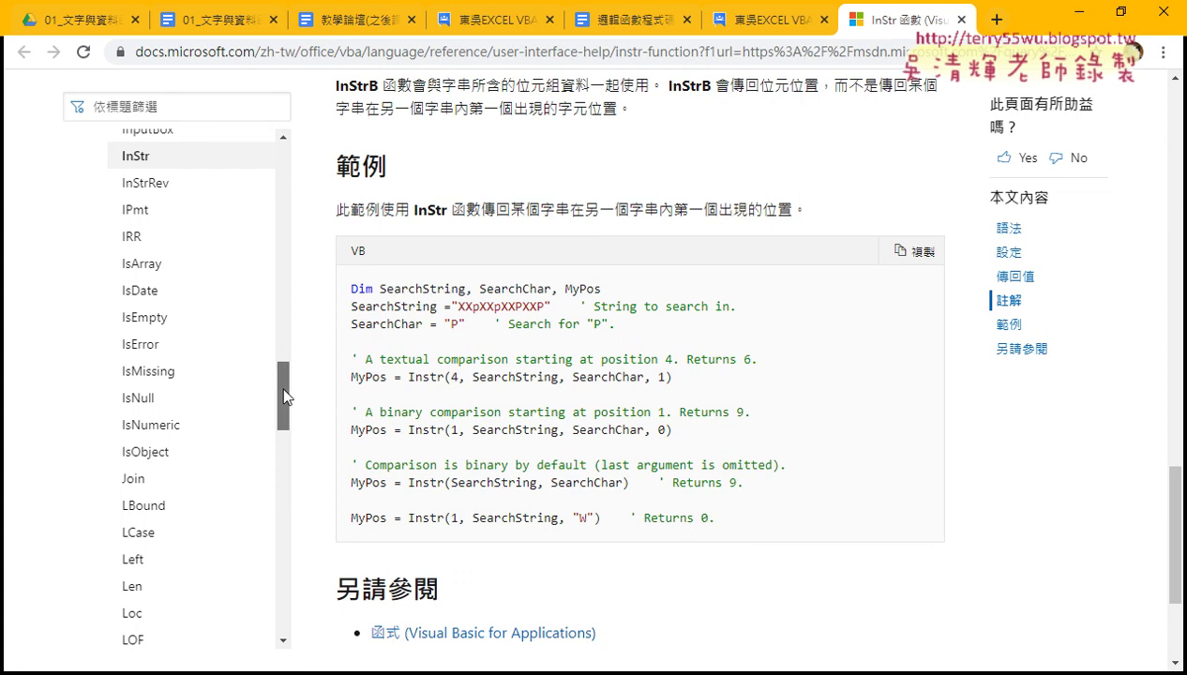
scroll(280, 380, "up", 2)
mouse_move(281, 374)
left_mouse_down()
mouse_move(262, 248)
mouse_move(279, 241)
left_mouse_up()
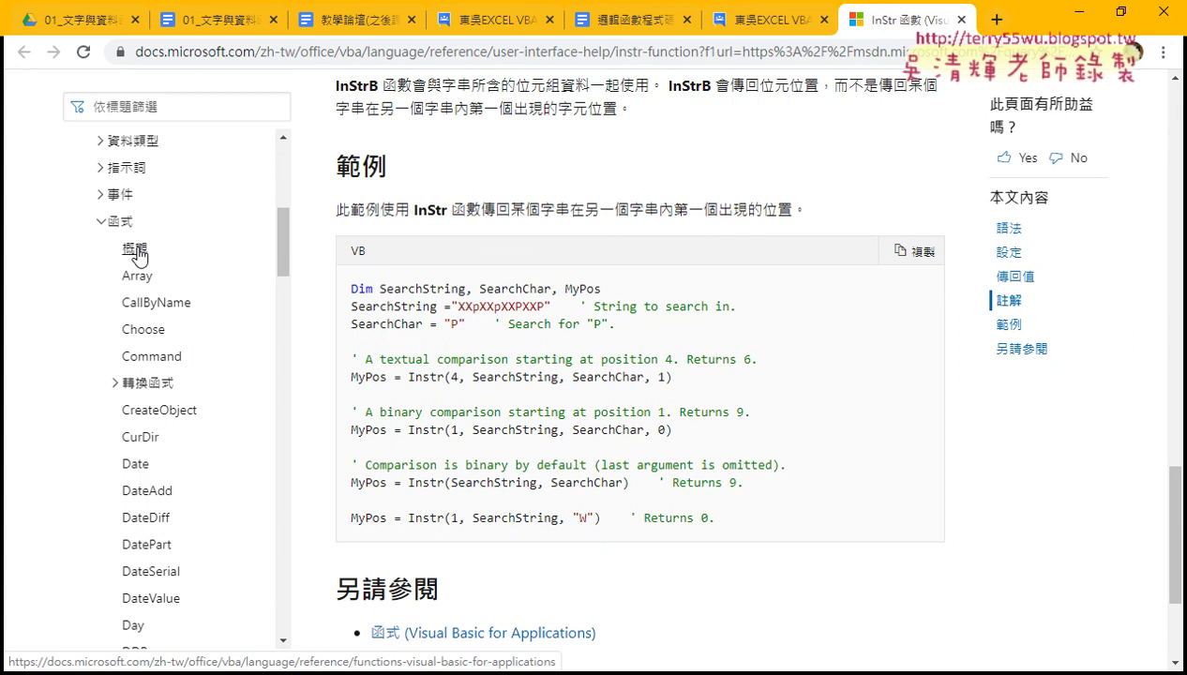
left_click(153, 466)
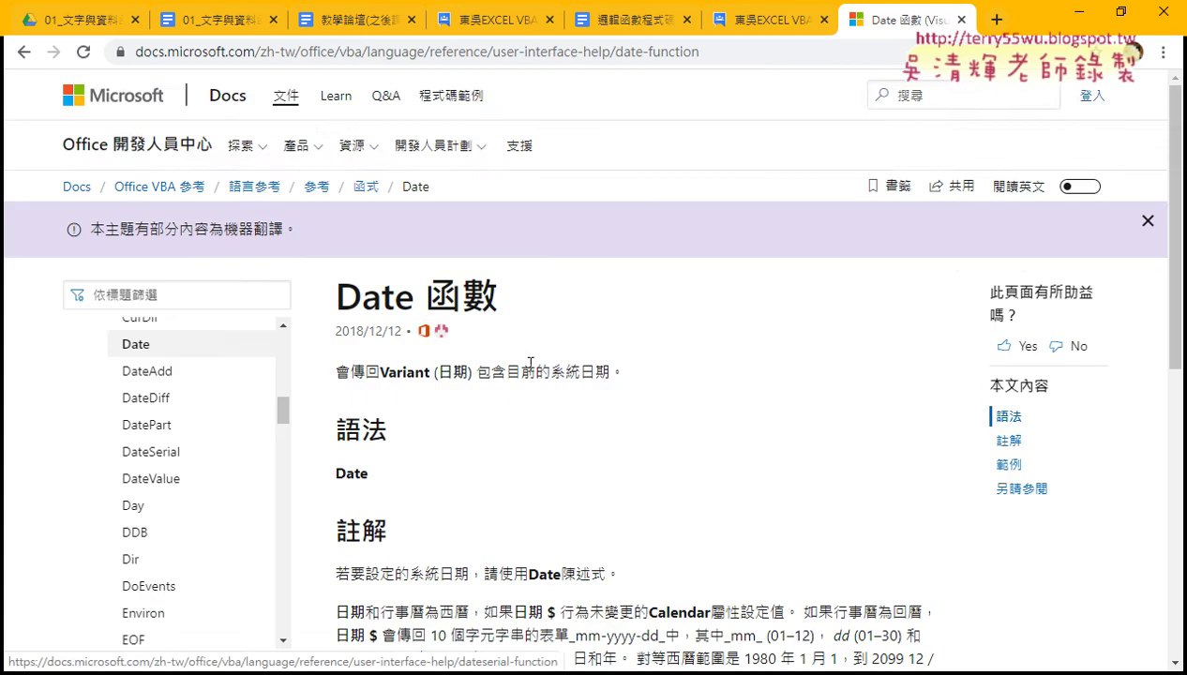
scroll(407, 229, "down", 3)
scroll(408, 230, "down", 1)
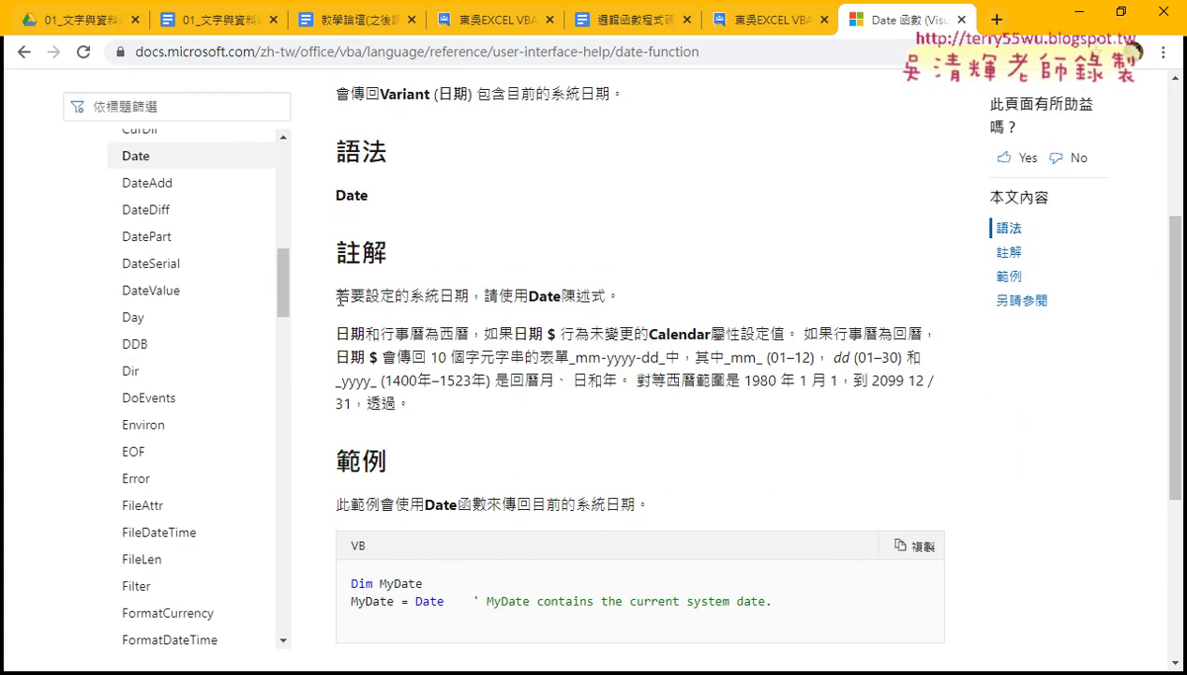
left_click_drag(336, 295, 619, 293)
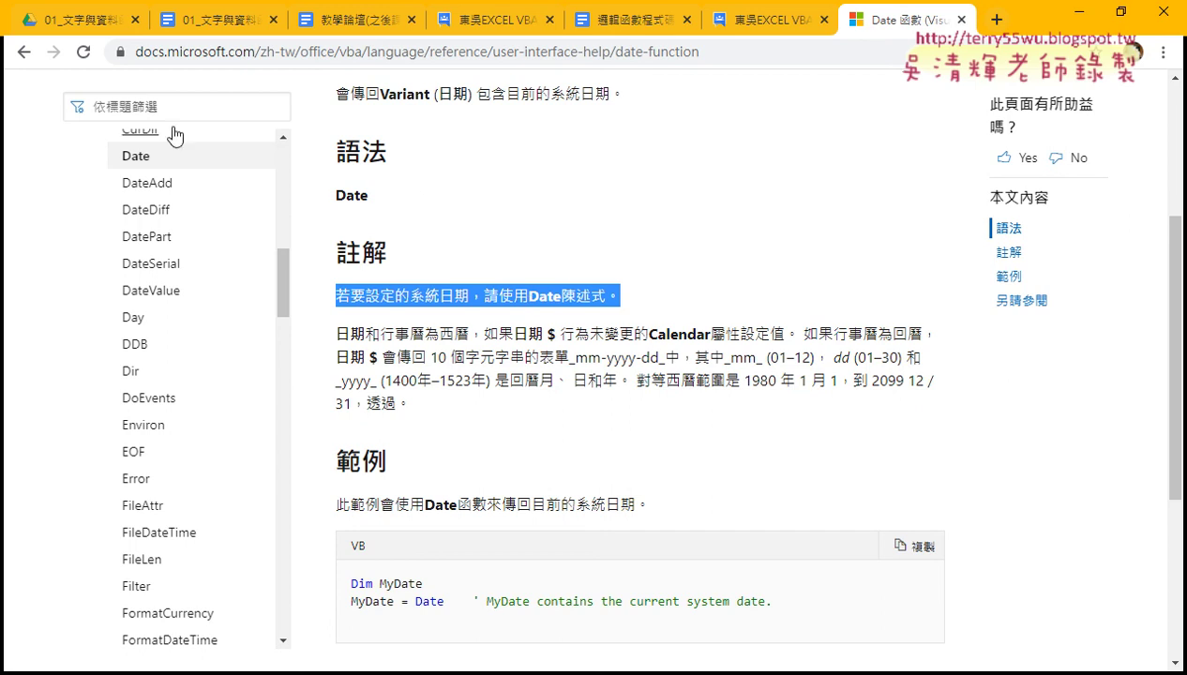
left_click(35, 55)
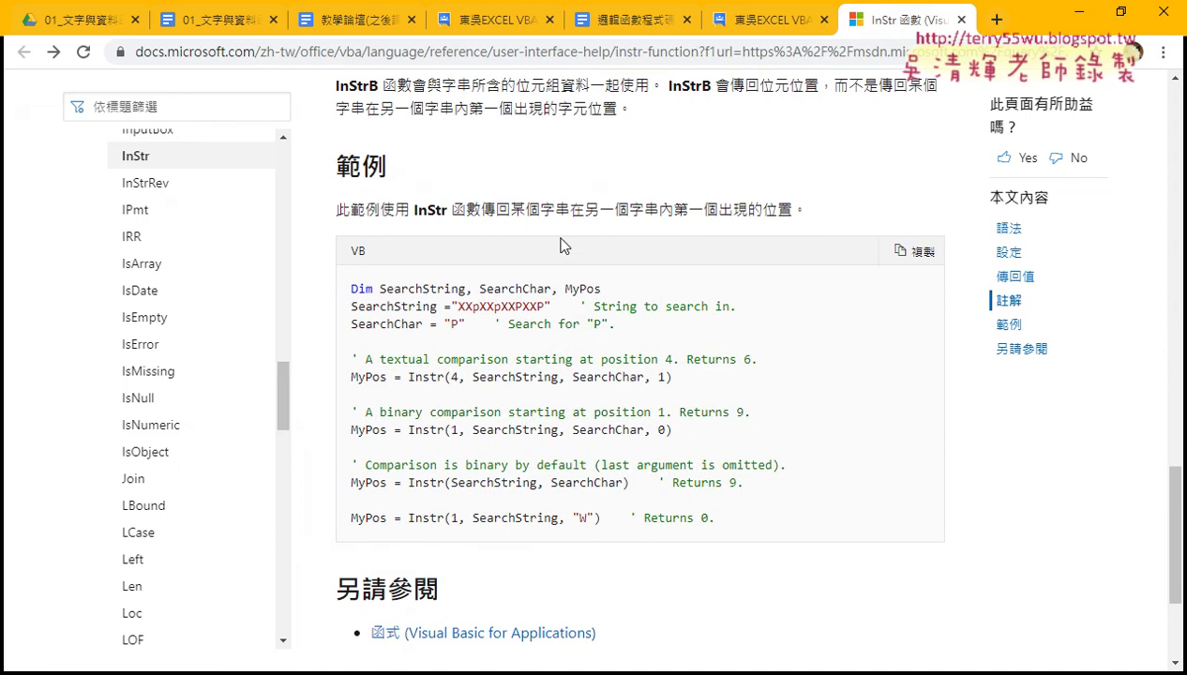
Complete the line as a = VBA.InStr(Cells(3, "A"), ")") to find A3's closing parenthesis.
left_click(1076, 29)
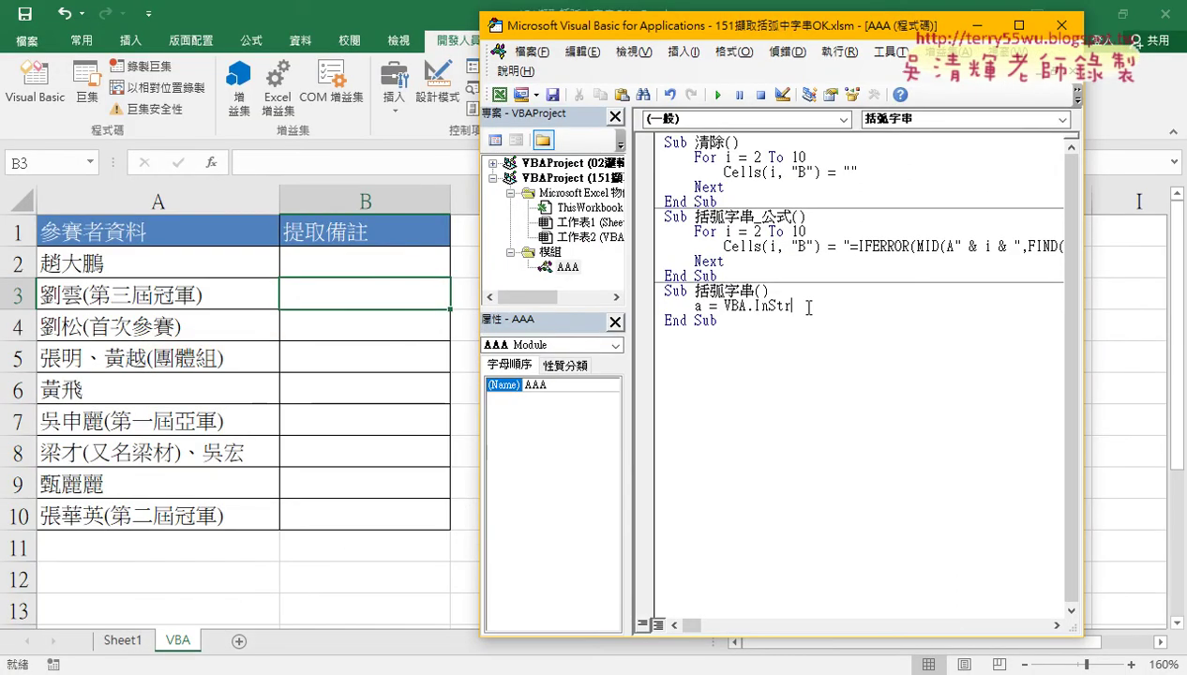
type("(")
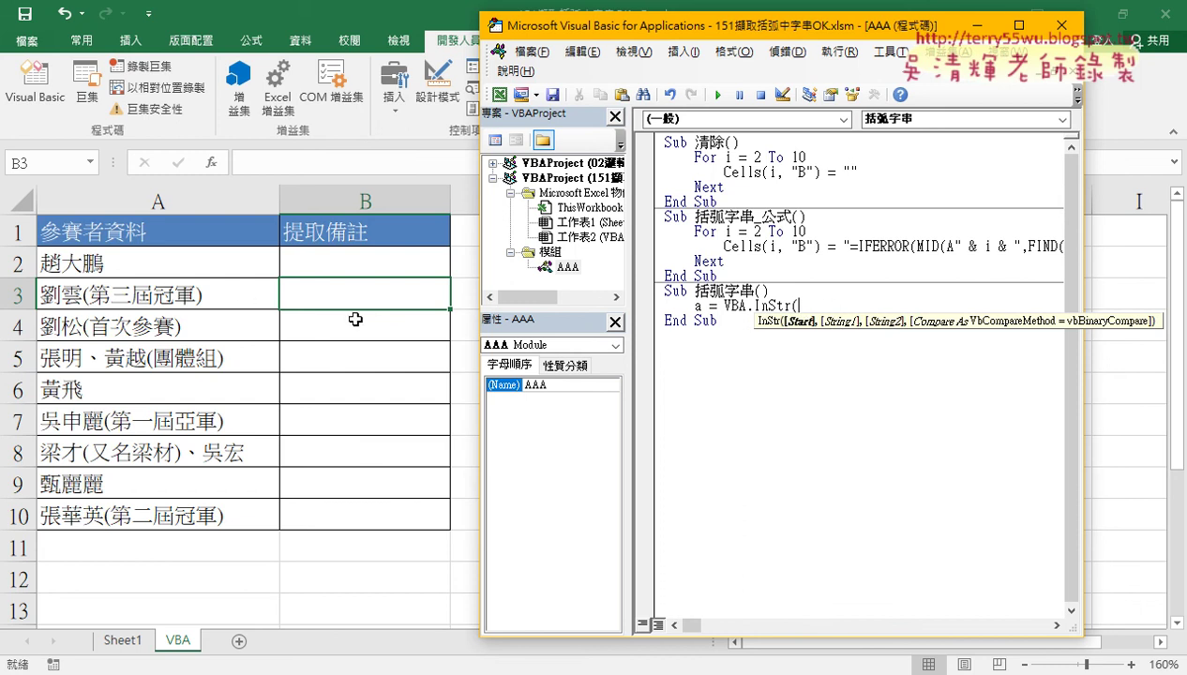
type("c")
type("ells")
type("(")
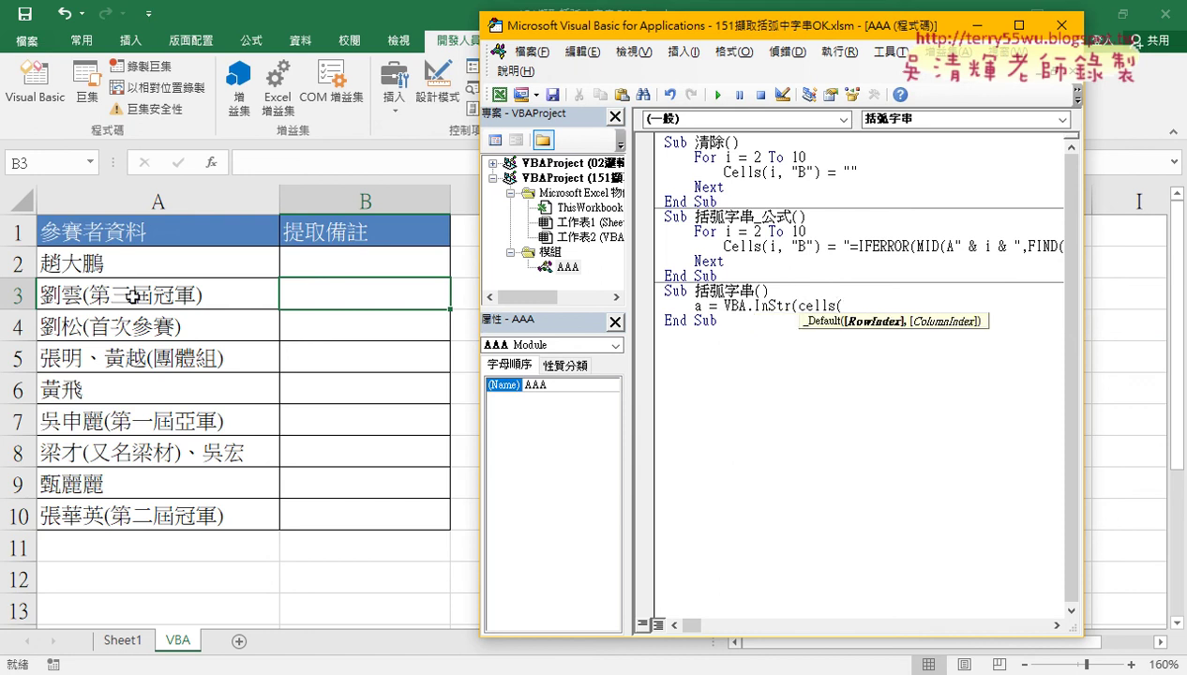
type("3")
type(",\"")
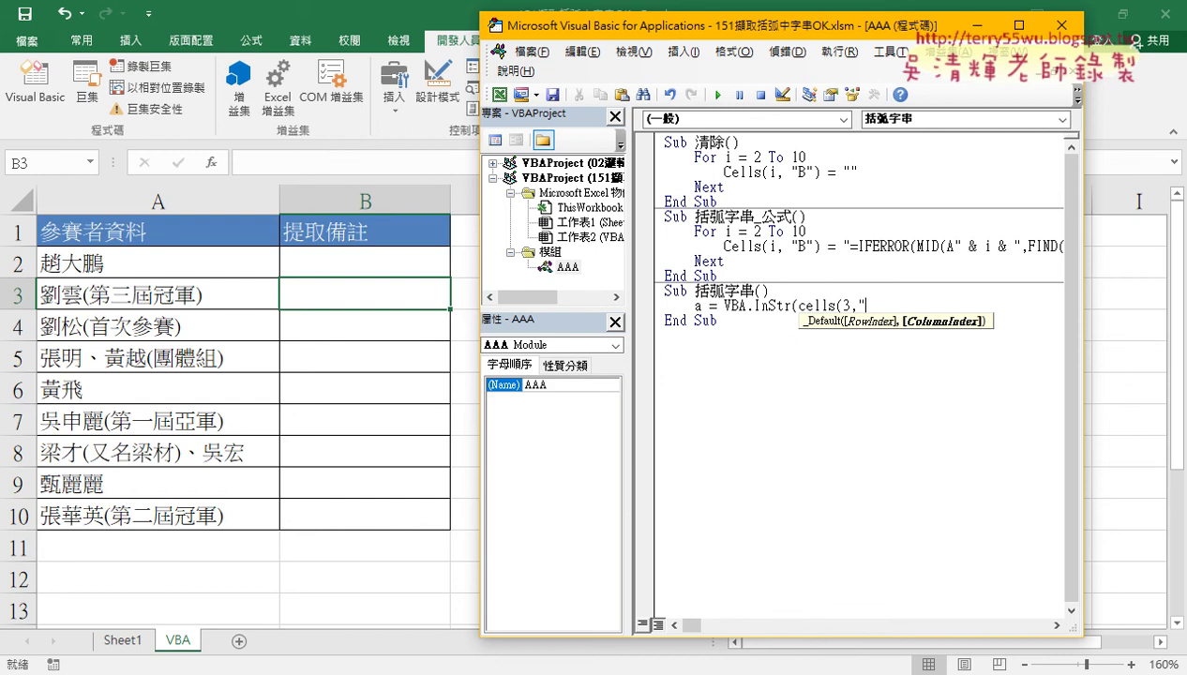
type("A\"")
type("),")
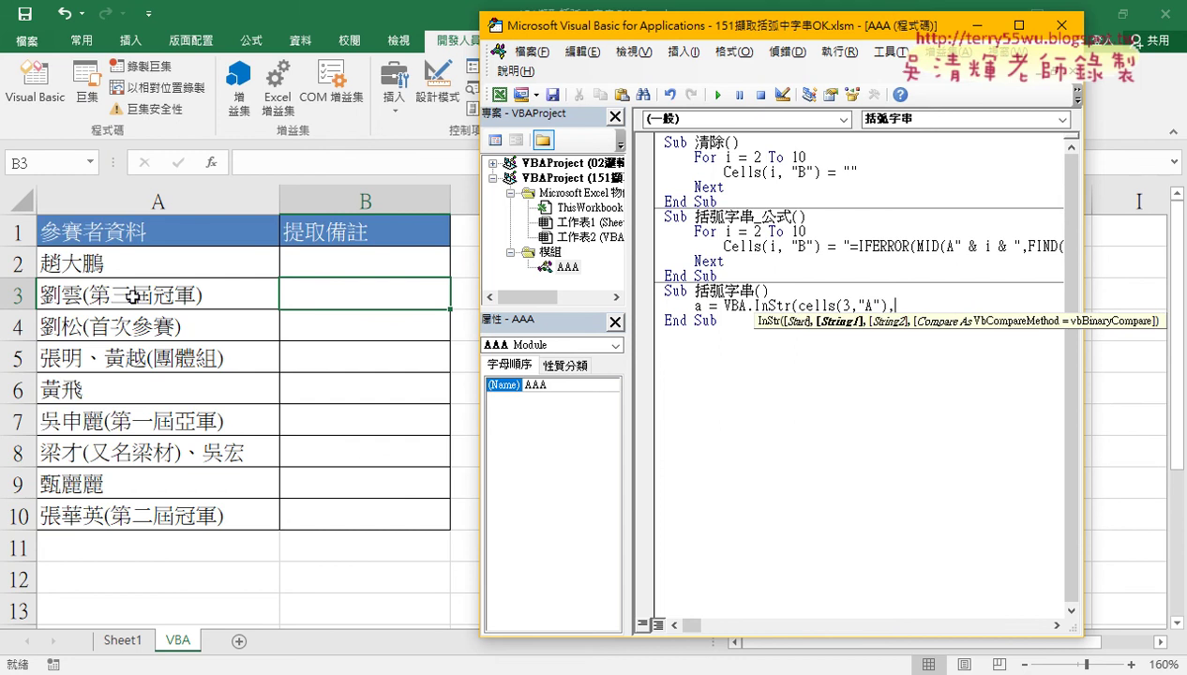
type("\")")
type("\")")
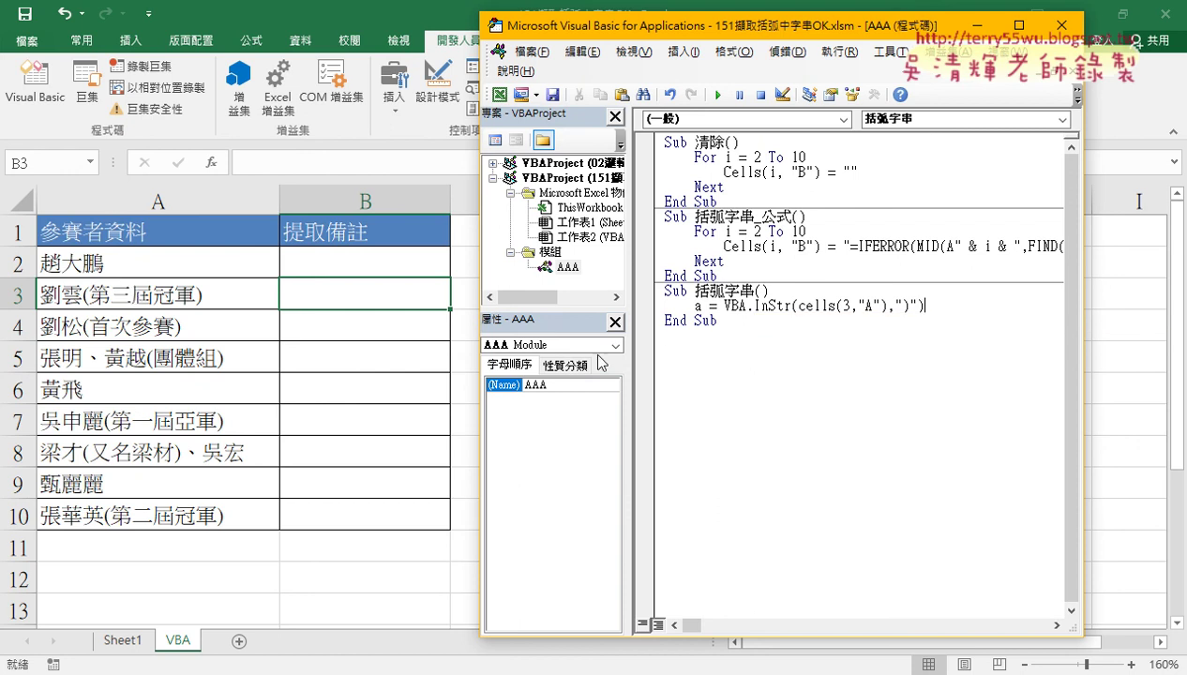
left_click(913, 328)
left_click_drag(754, 306, 895, 309)
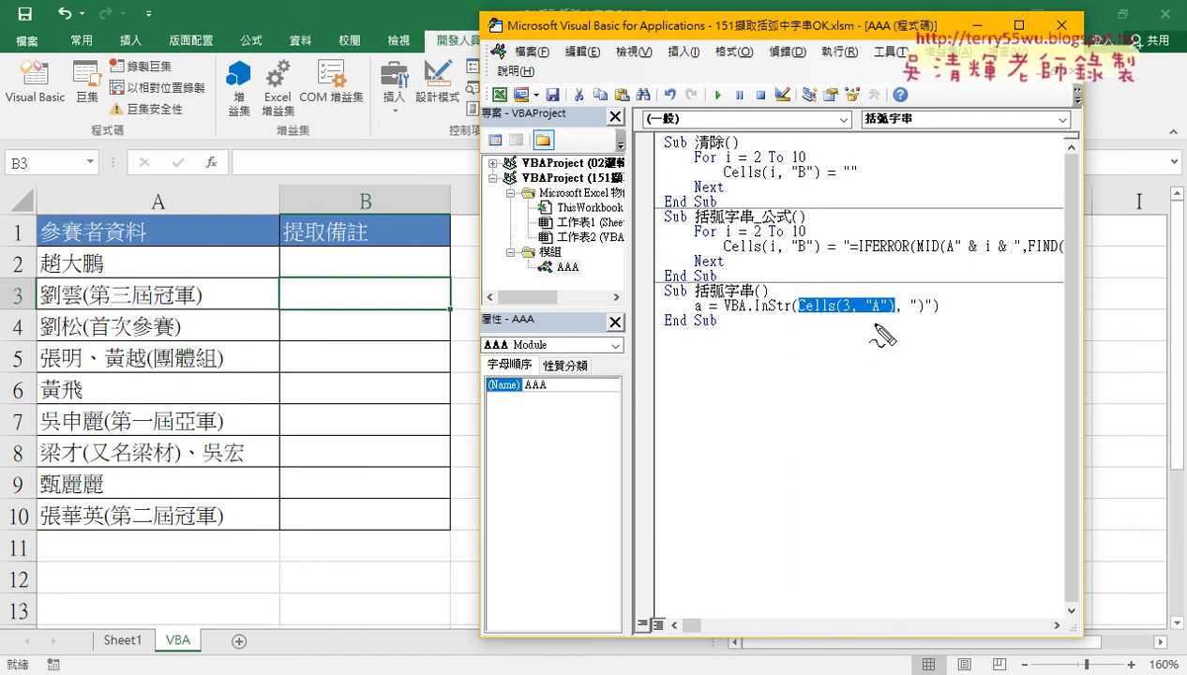
left_click_drag(812, 315, 878, 321)
mouse_move(214, 302)
left_mouse_down()
mouse_move(225, 280)
mouse_move(201, 307)
left_mouse_up()
left_click_drag(936, 314, 882, 321)
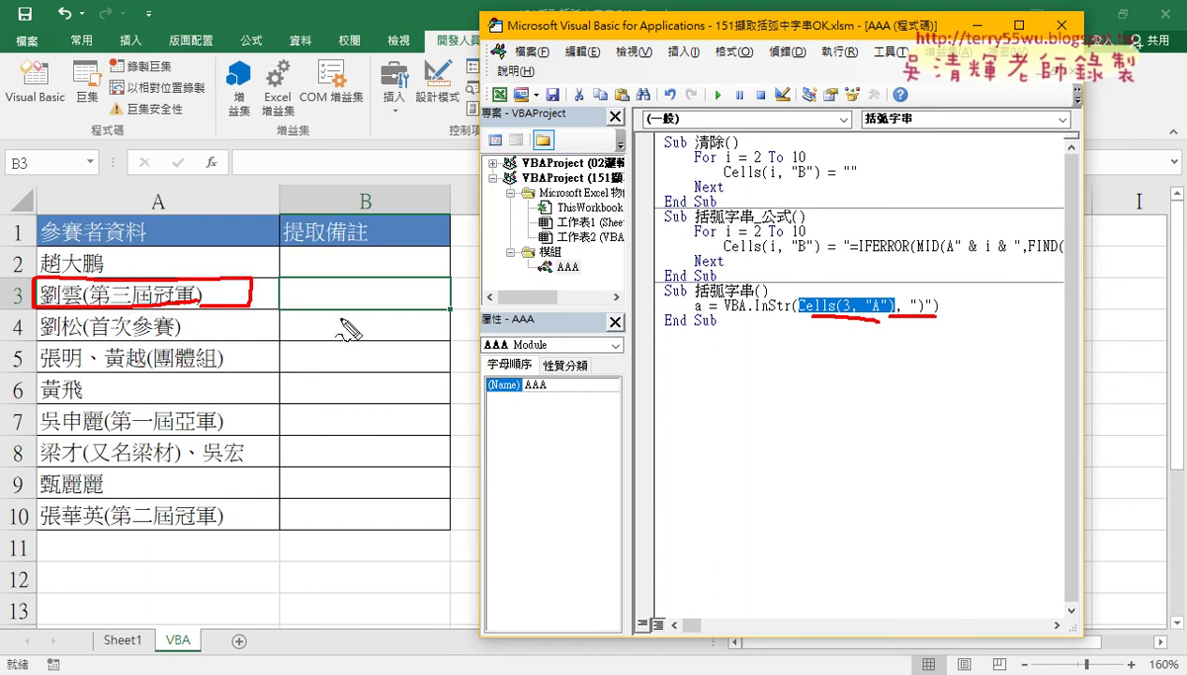
left_click_drag(841, 237, 843, 270)
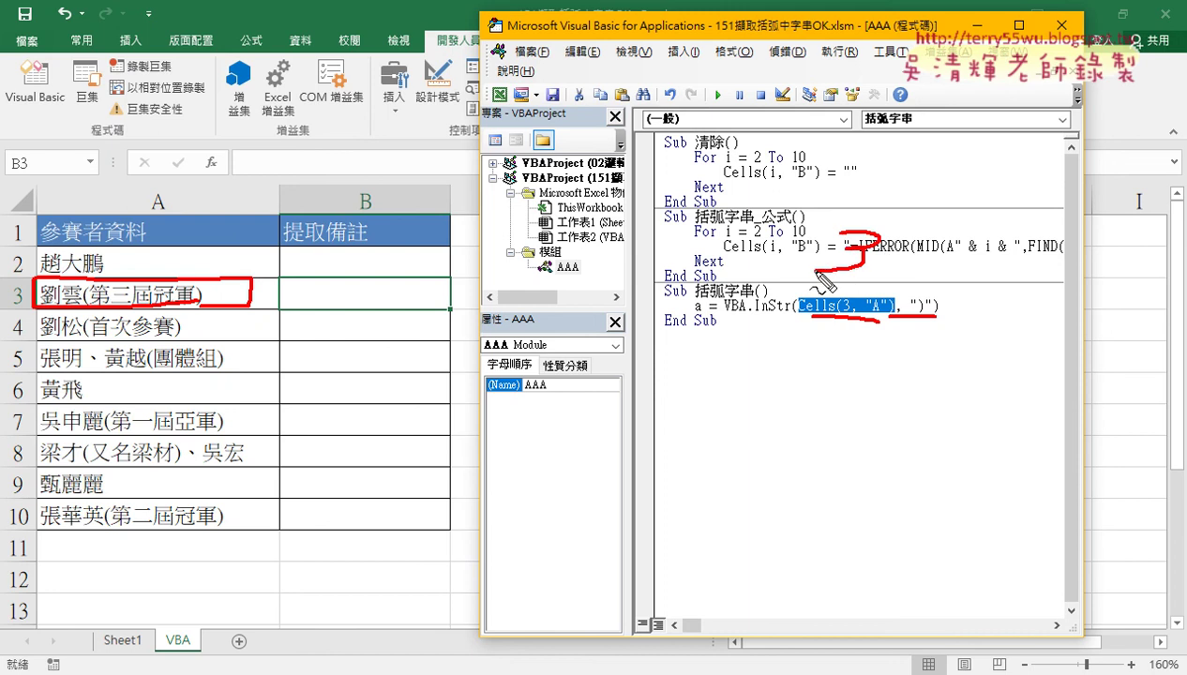
mouse_move(783, 236)
left_mouse_down()
mouse_move(709, 284)
mouse_move(730, 281)
left_mouse_up()
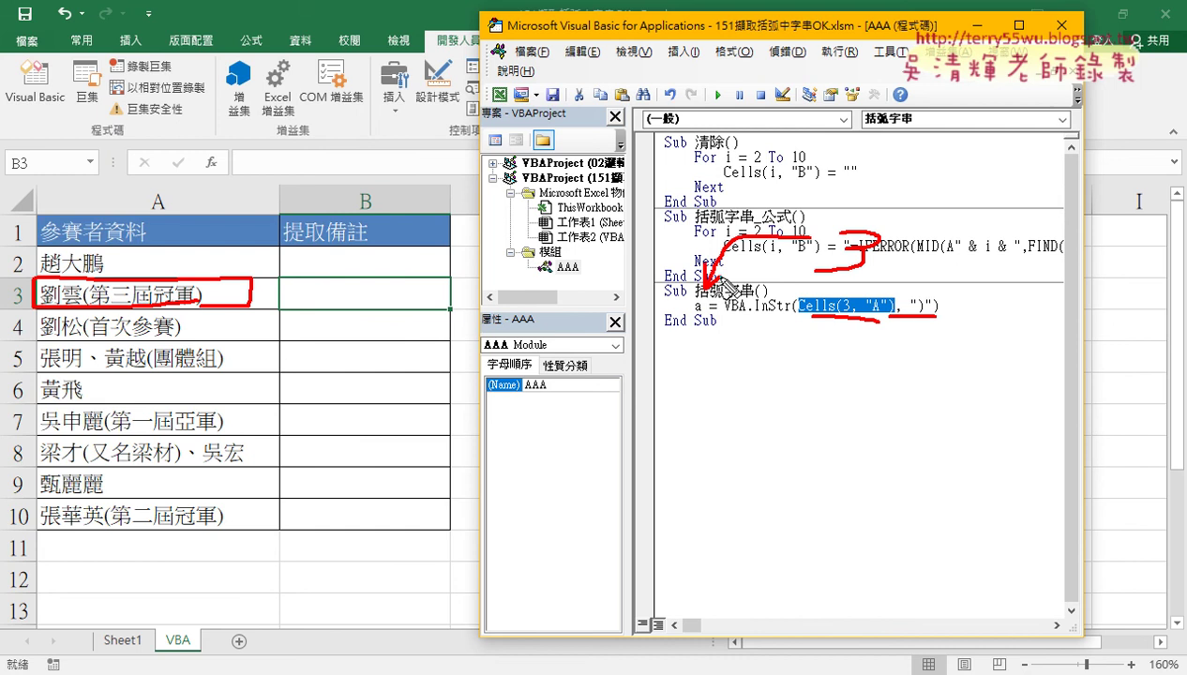
key("Escape")
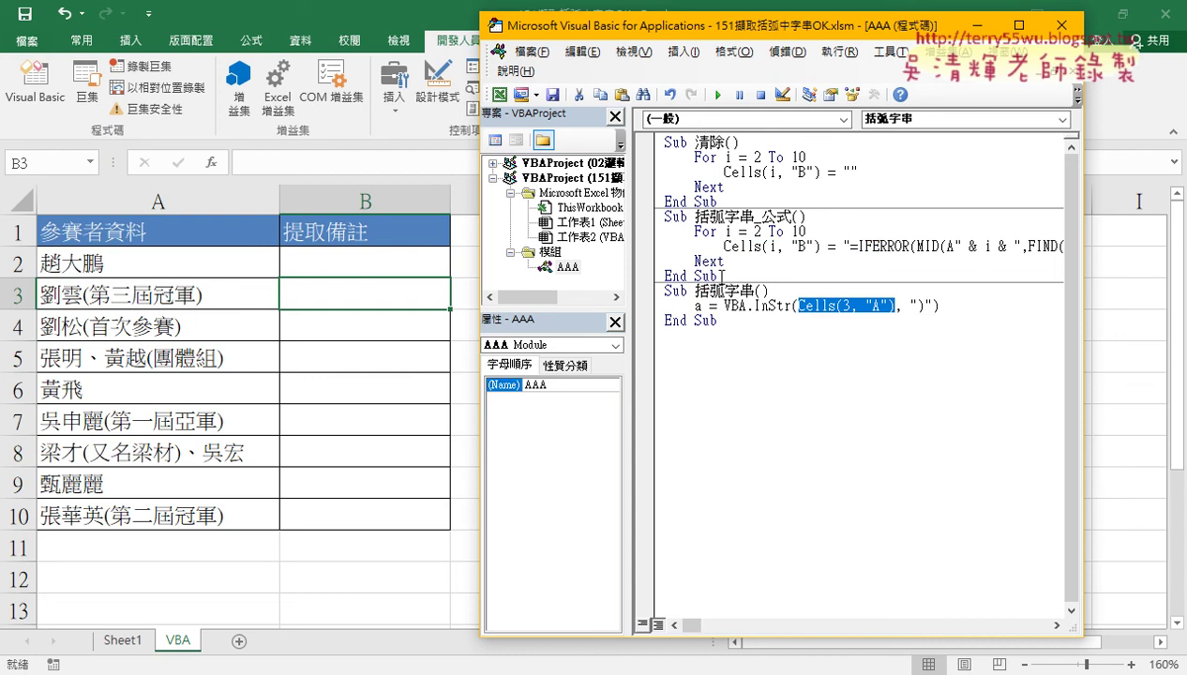
left_click(981, 309)
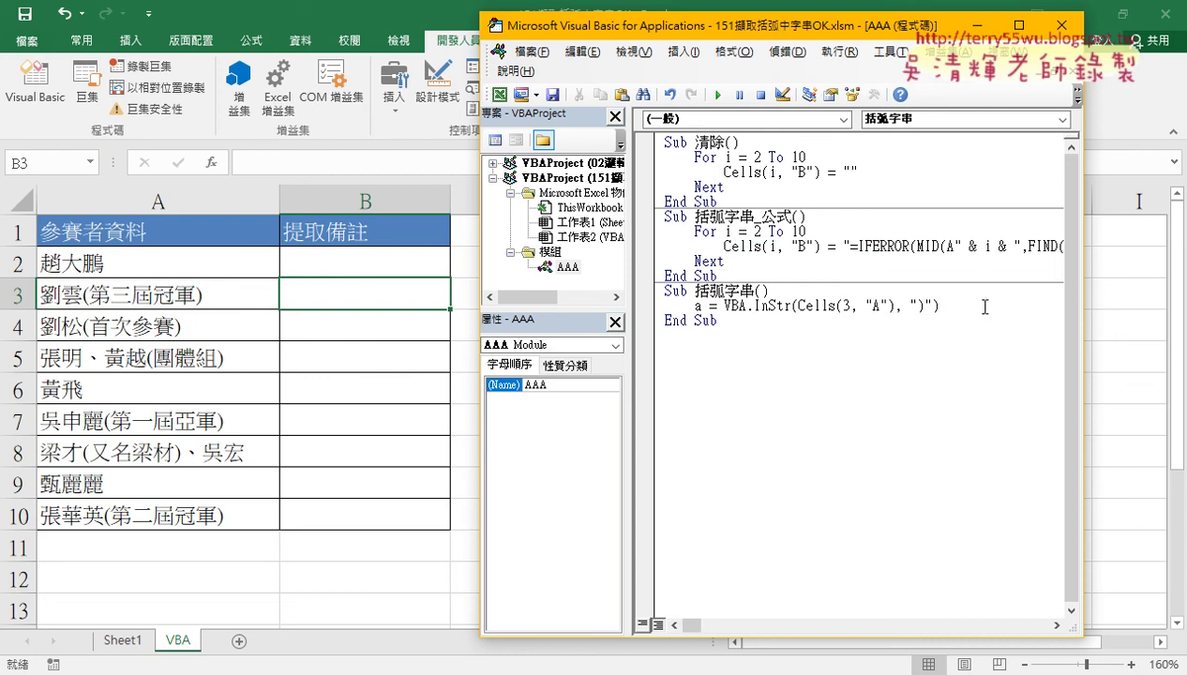
Duplicate the a = VBA.InStr(Cells(3, "A"), ")") line onto a new line.
key("Return")
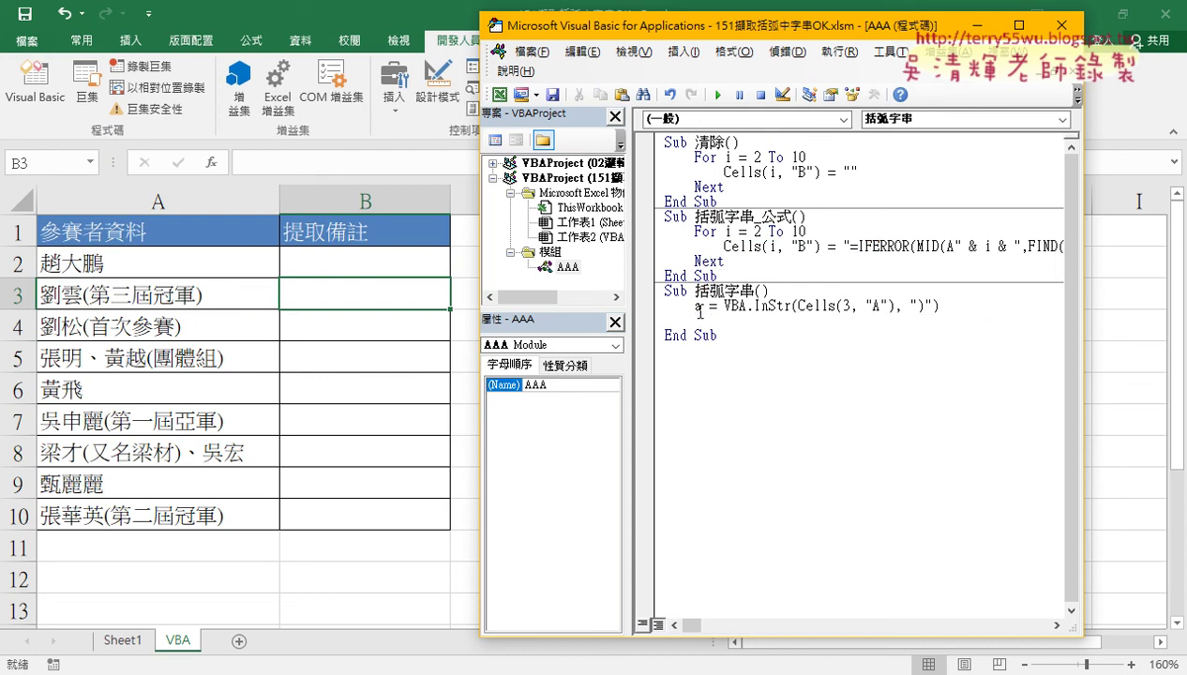
left_click_drag(695, 304, 952, 304)
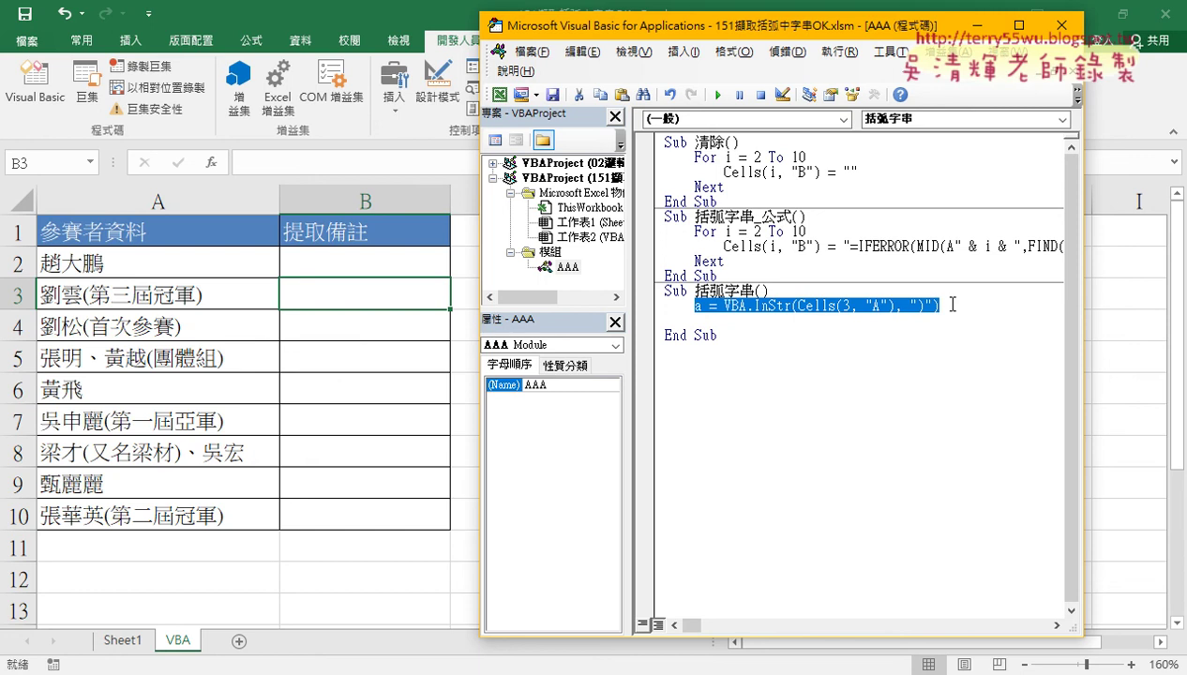
key("ctrl+c")
left_click(695, 319)
key("ctrl+v")
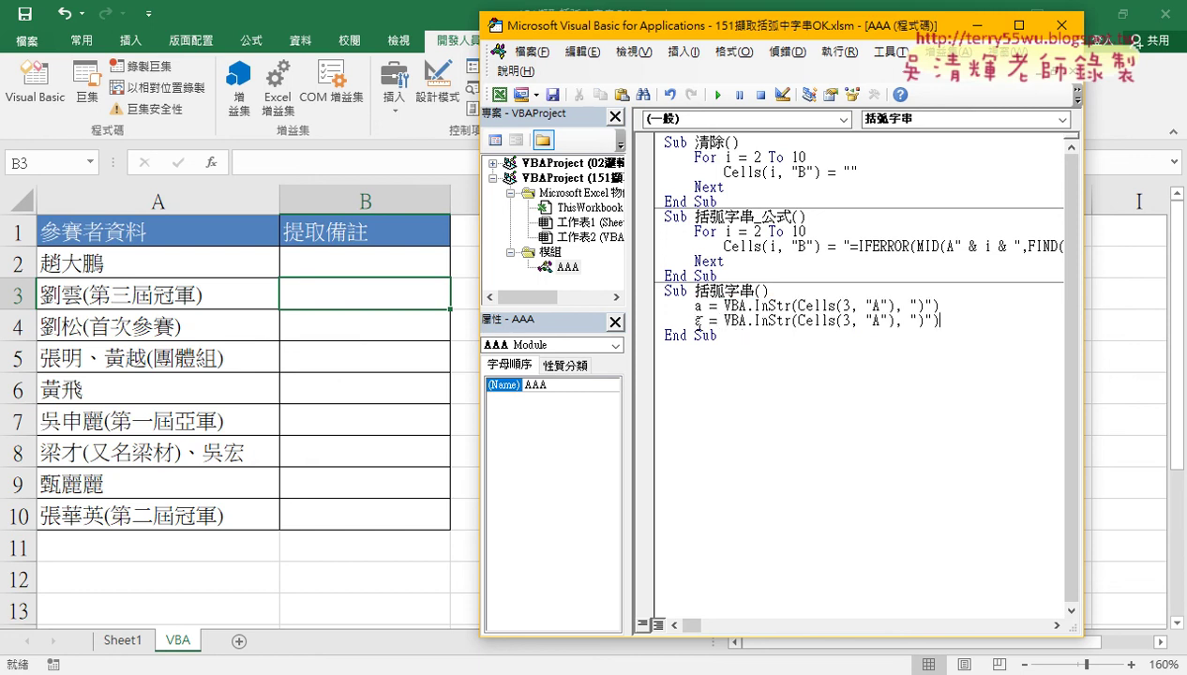
Edit the copy into b = VBA.InStr(Cells(3, "A"), "(") and start a third line.
double_click(695, 320)
type("b")
key("Right")
key("Right")
key("Right")
key("Delete")
type("(")
key("End")
key("Return")
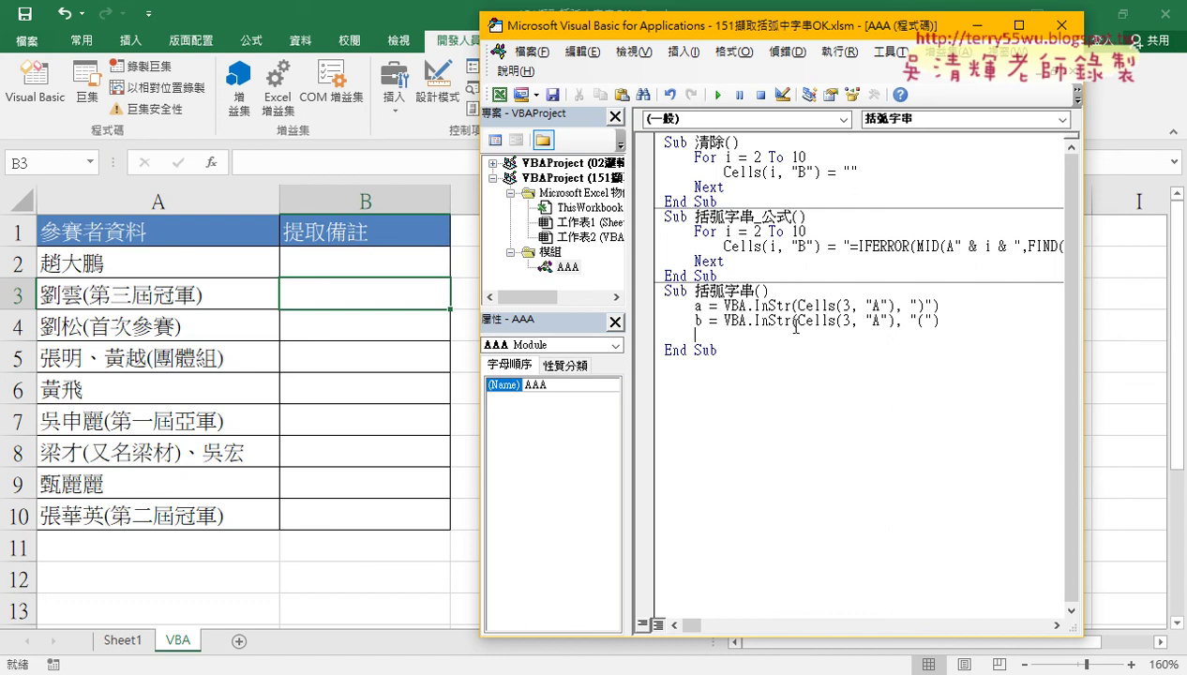
mouse_move(797, 321)
left_mouse_down()
mouse_move(893, 323)
mouse_move(765, 337)
left_mouse_up()
type("Cells(3, \"A\")")
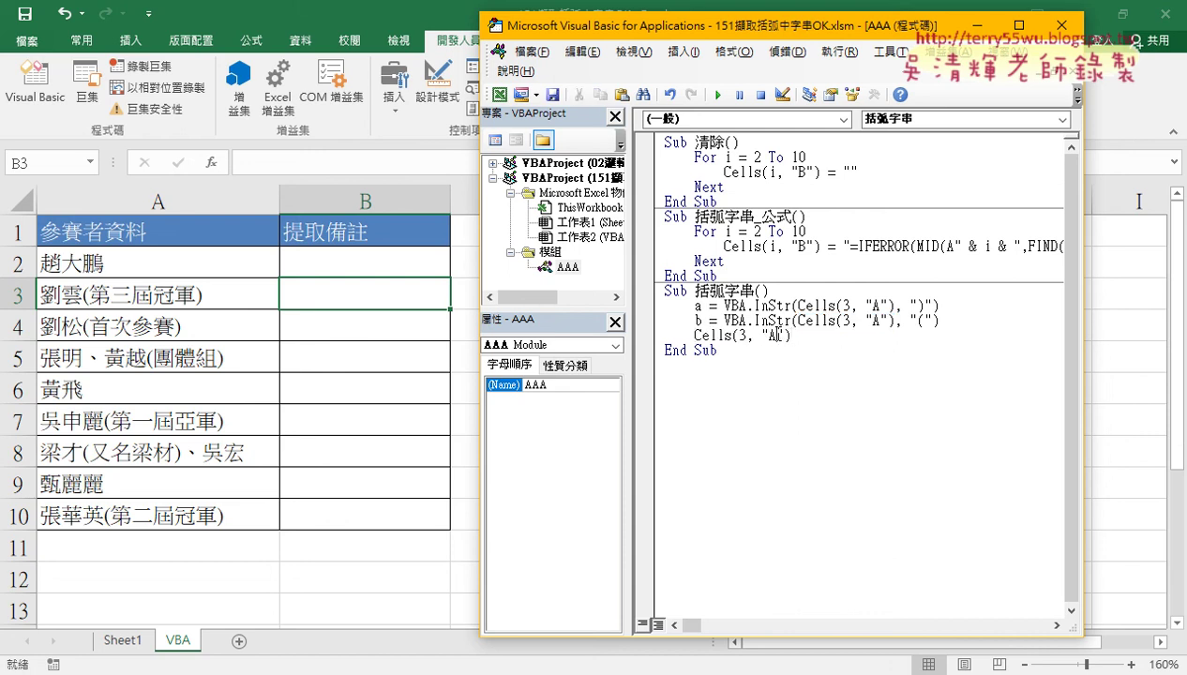
Begin the third line as Cells(3, "B") = VBA.Mid(.
double_click(770, 336)
type("B")
type("=")
key("BackSpace")
key("End")
type("=")
type("vb")
type("a.")
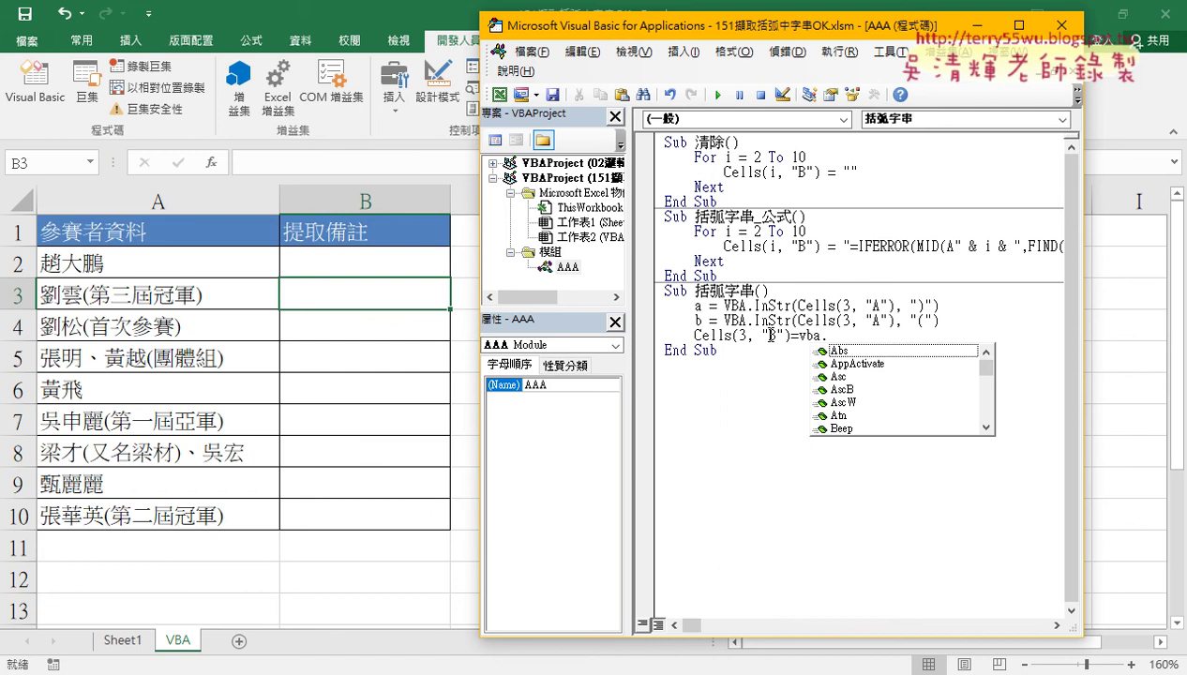
type("mid")
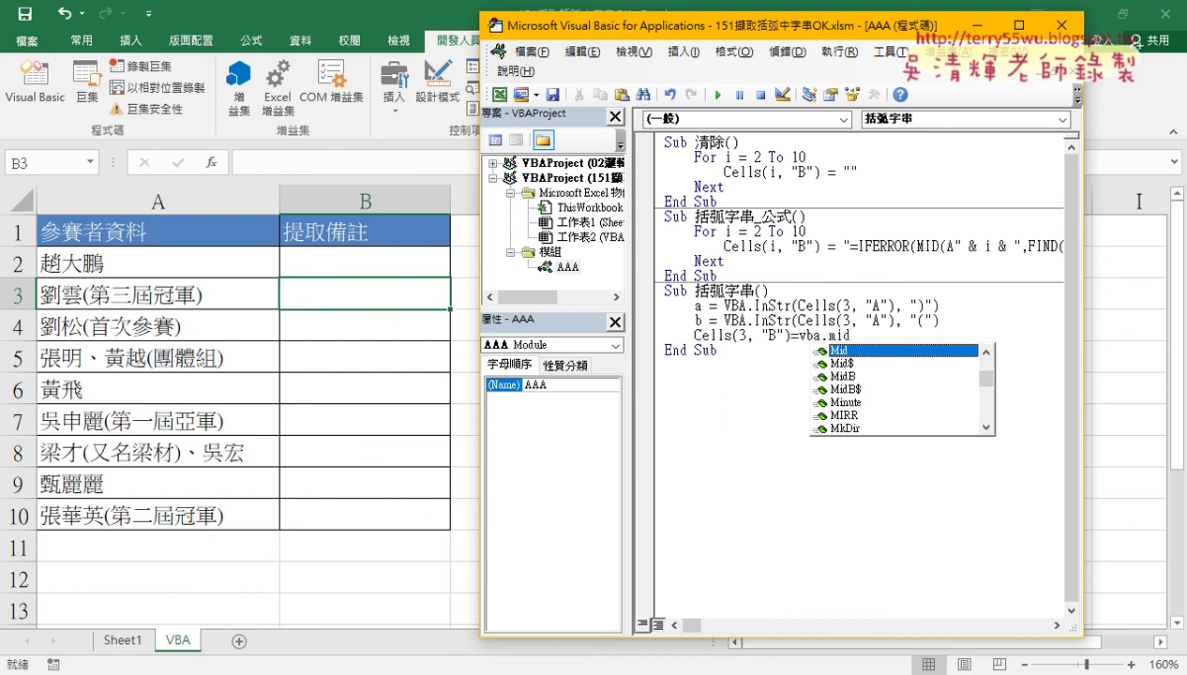
type("(")
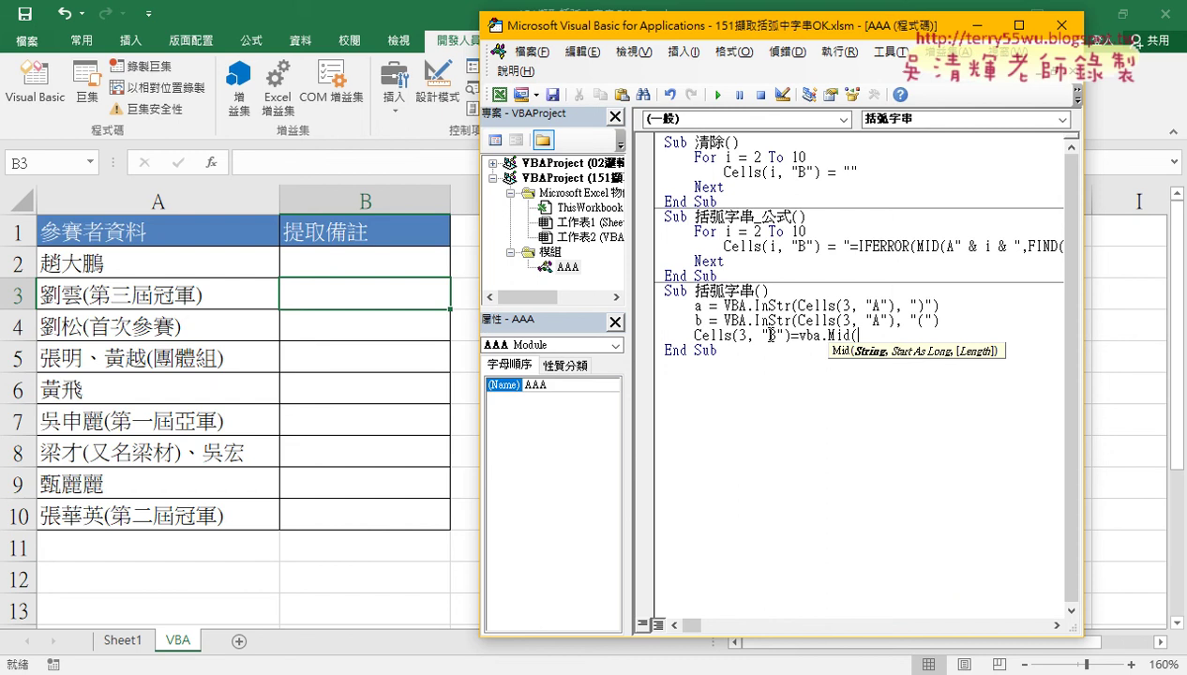
Add Cells(3, "A") and a+1 as the first Mid arguments.
left_click_drag(790, 336, 695, 335)
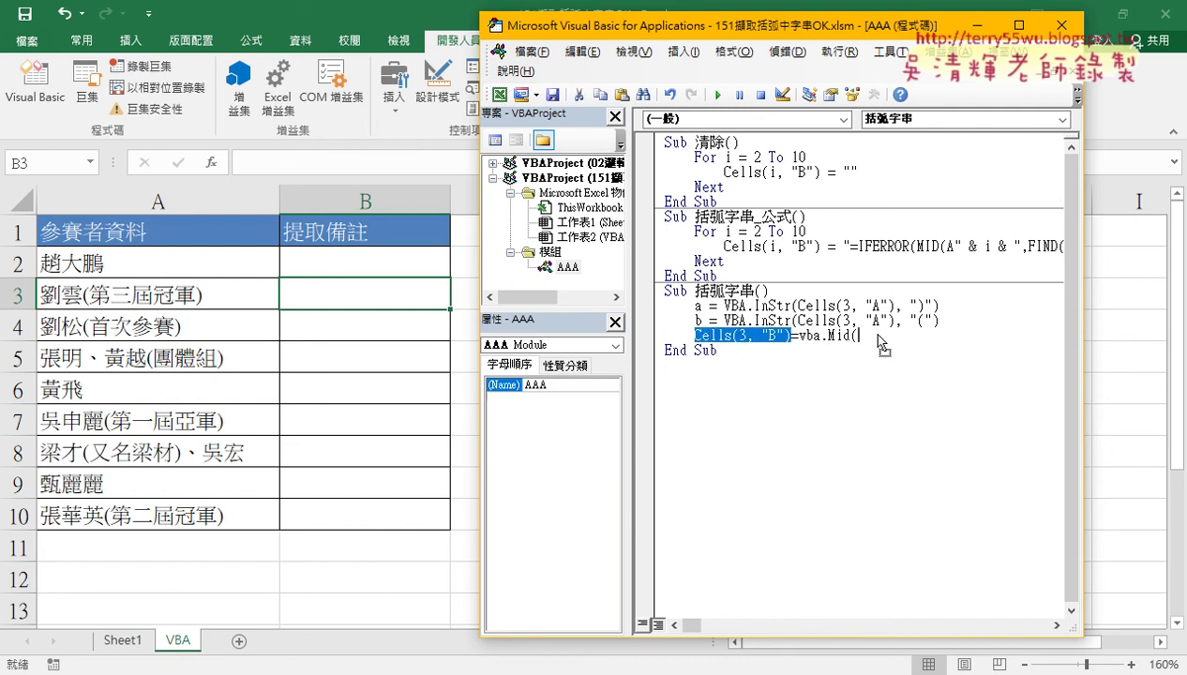
left_click_drag(881, 343, 881, 344)
double_click(935, 334)
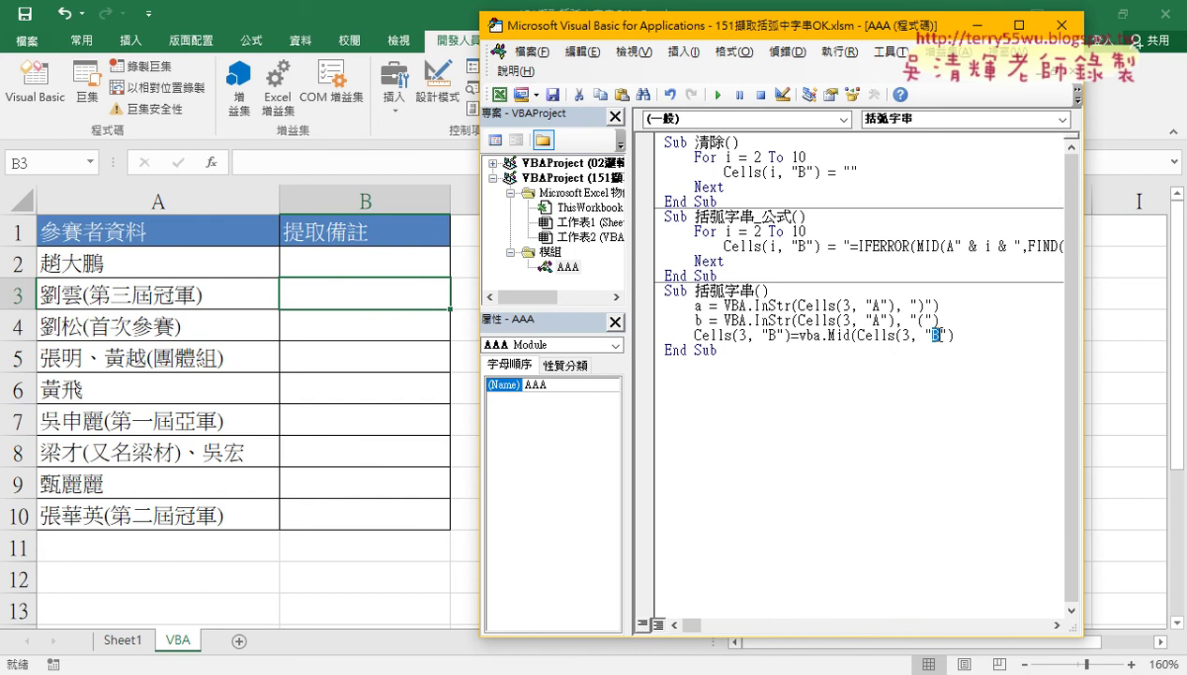
type("A")
key("Down")
key("Return")
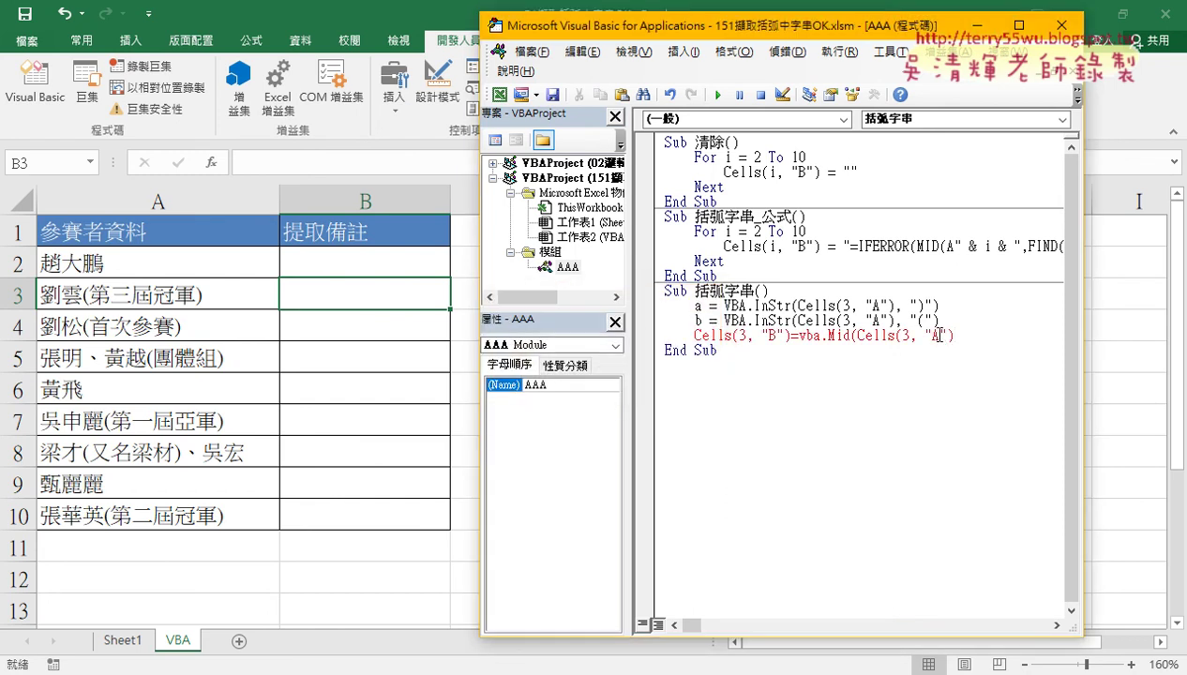
type(",")
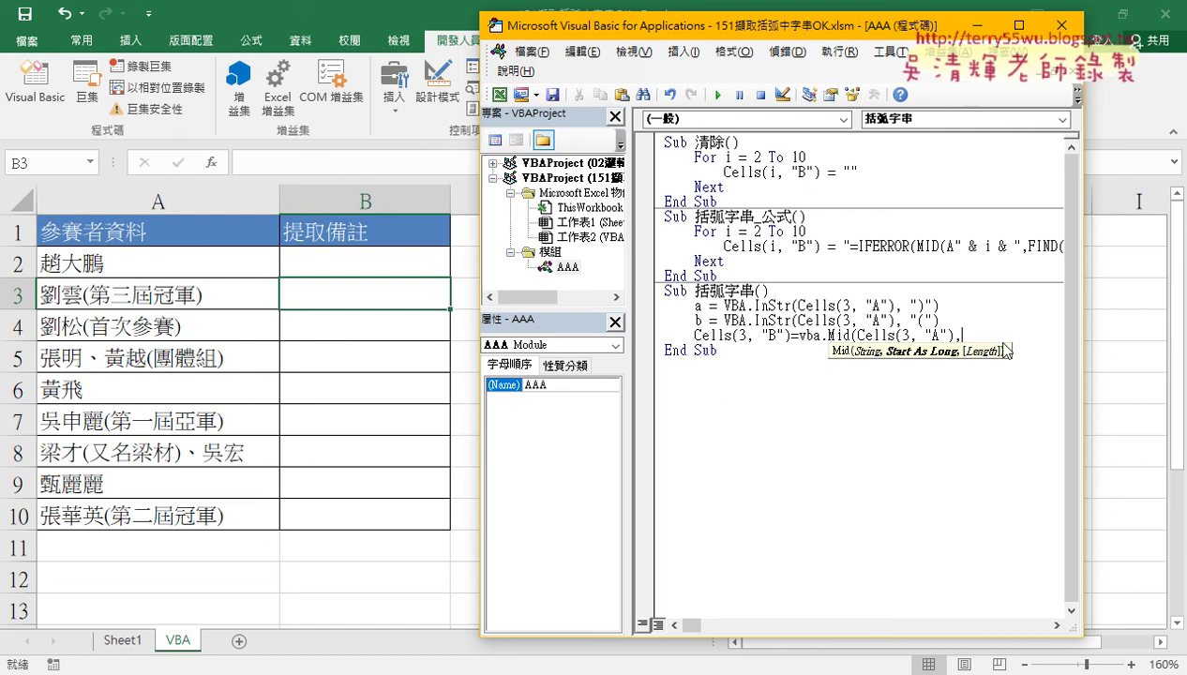
type("a+")
type("1")
type(",")
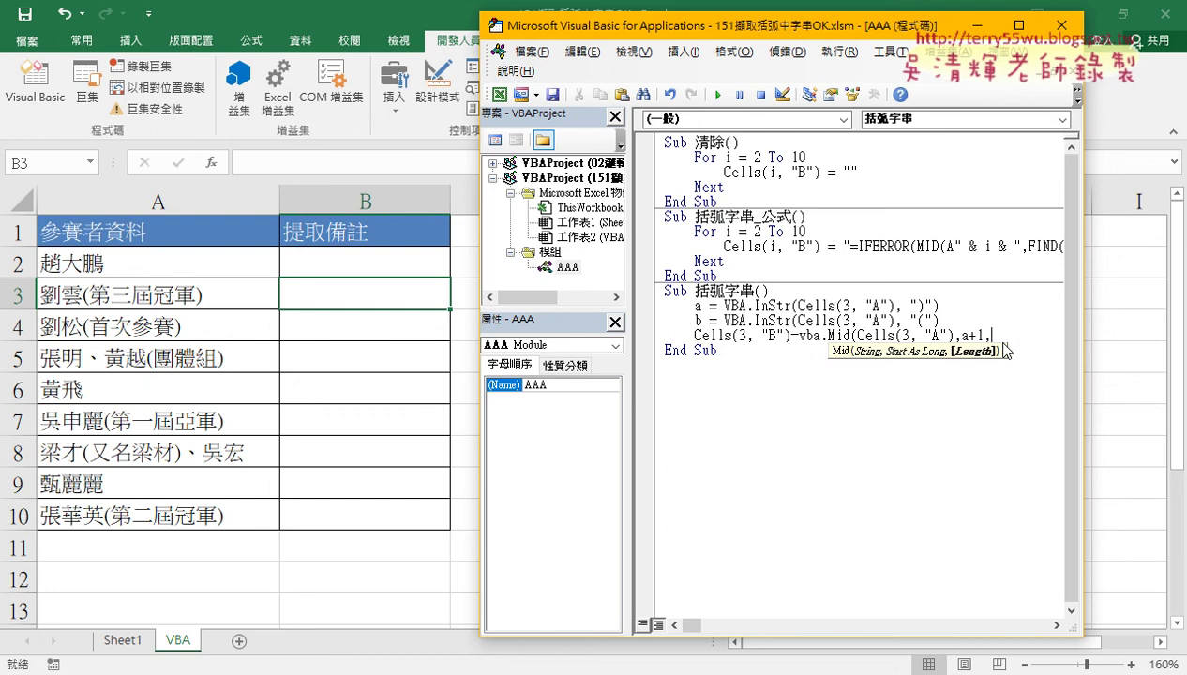
Swap the search characters so a finds "(" and b finds ")".
left_click(923, 320)
left_click(560, 418)
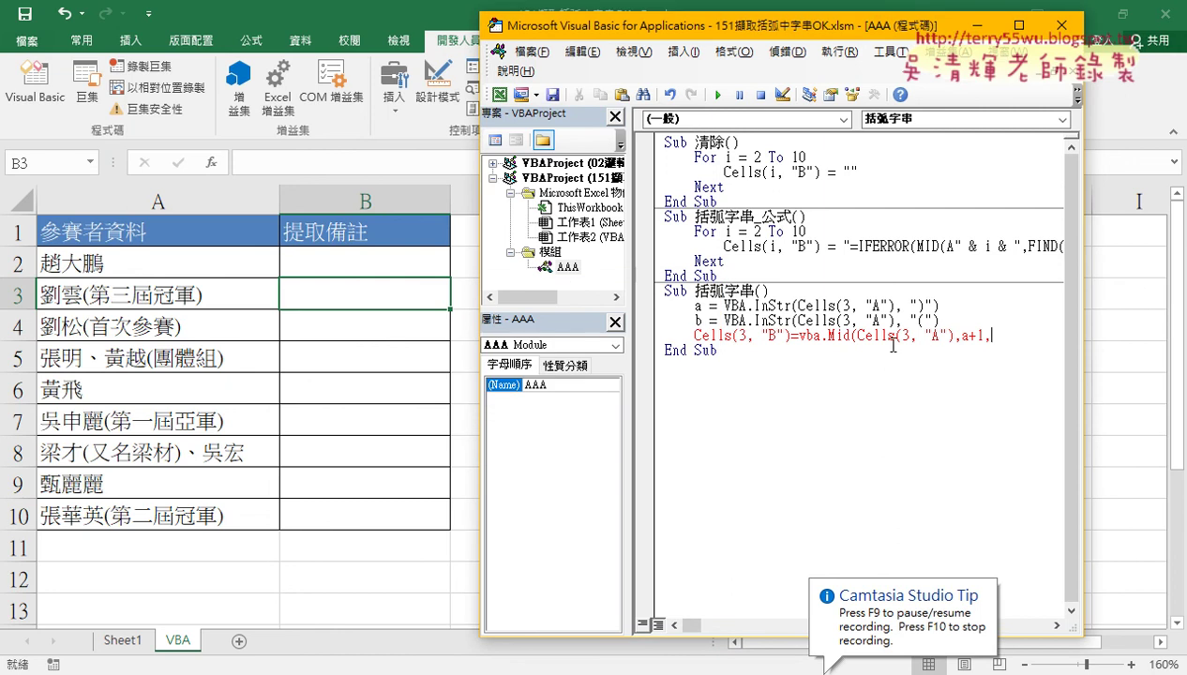
type(")")
left_click_drag(917, 320, 926, 306)
type("(")
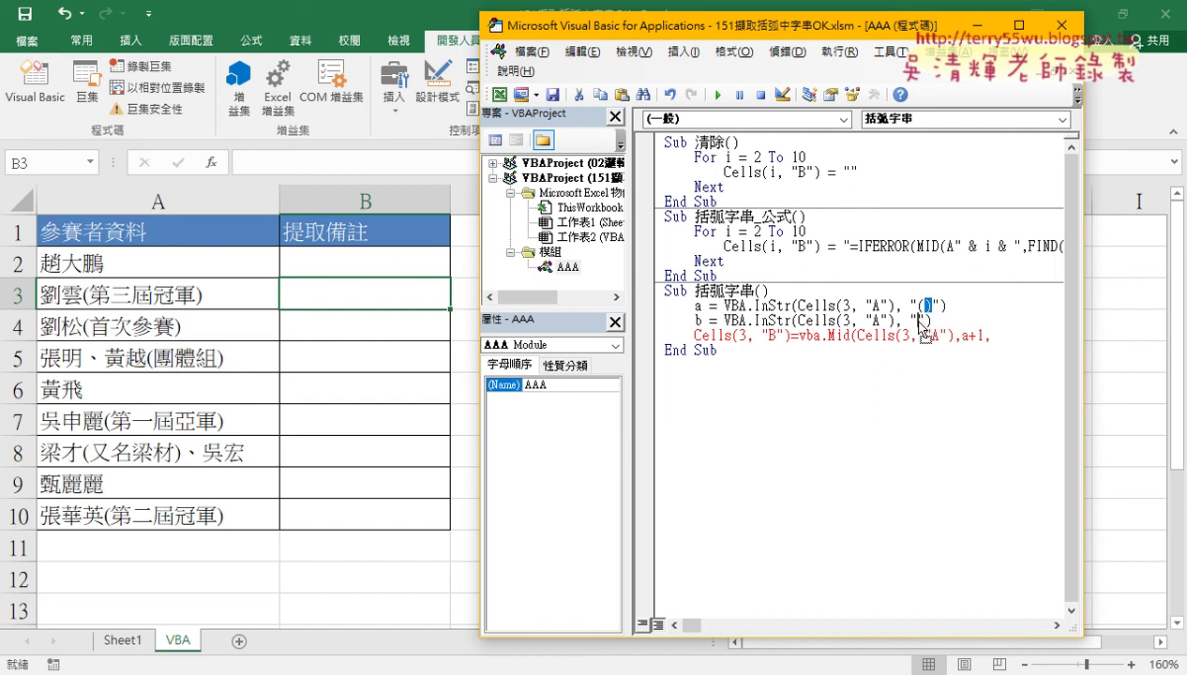
key("Delete")
left_click(913, 395)
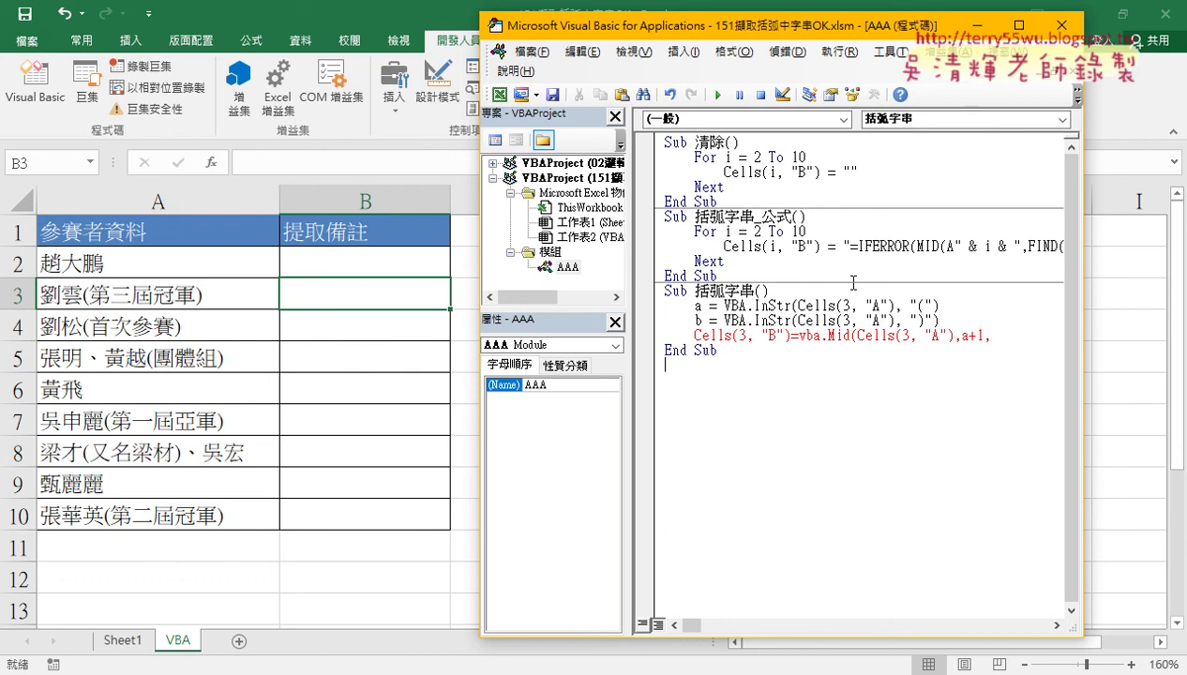
Close the VBA.Mid call with the length argument b - a - 1.
left_click_drag(777, 34, 654, 38)
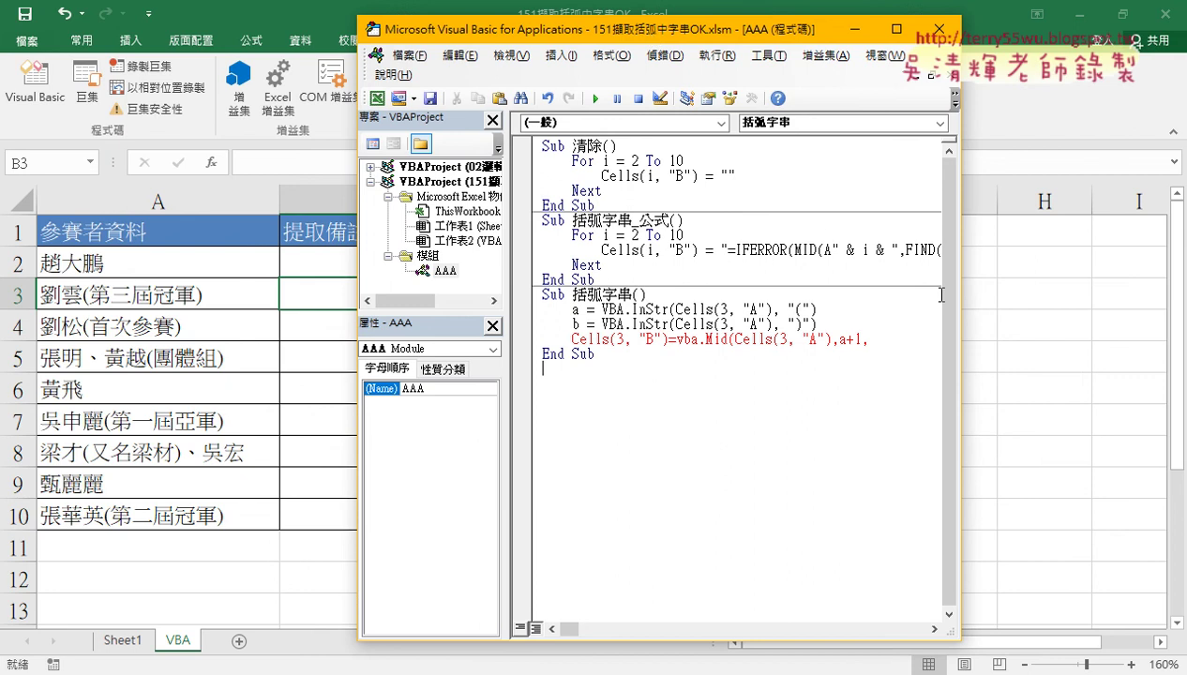
left_click_drag(961, 313, 1122, 312)
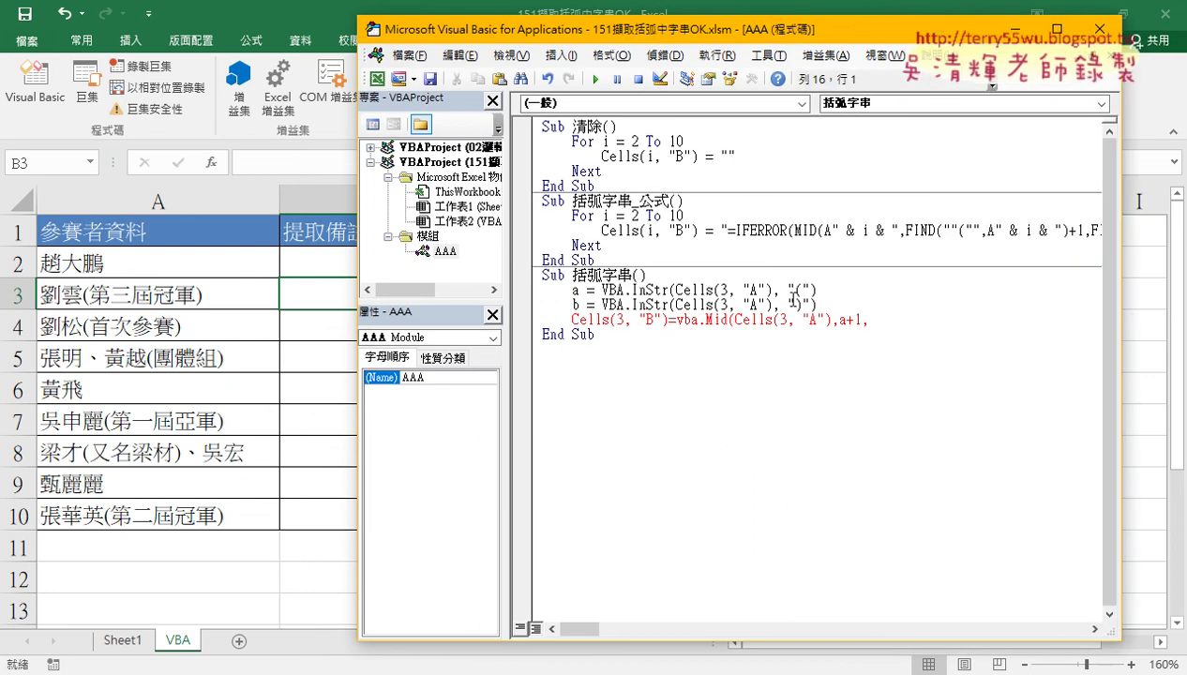
left_click(876, 320)
type("b-")
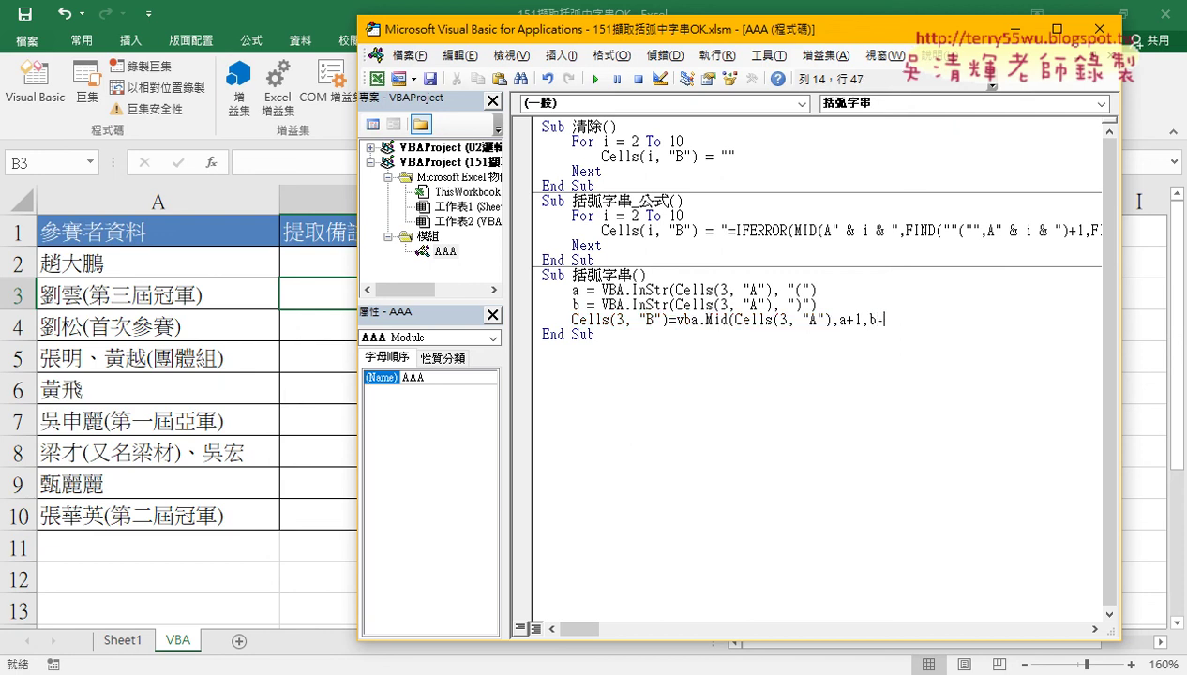
type("a ")
type("-1")
type(")")
left_click(975, 469)
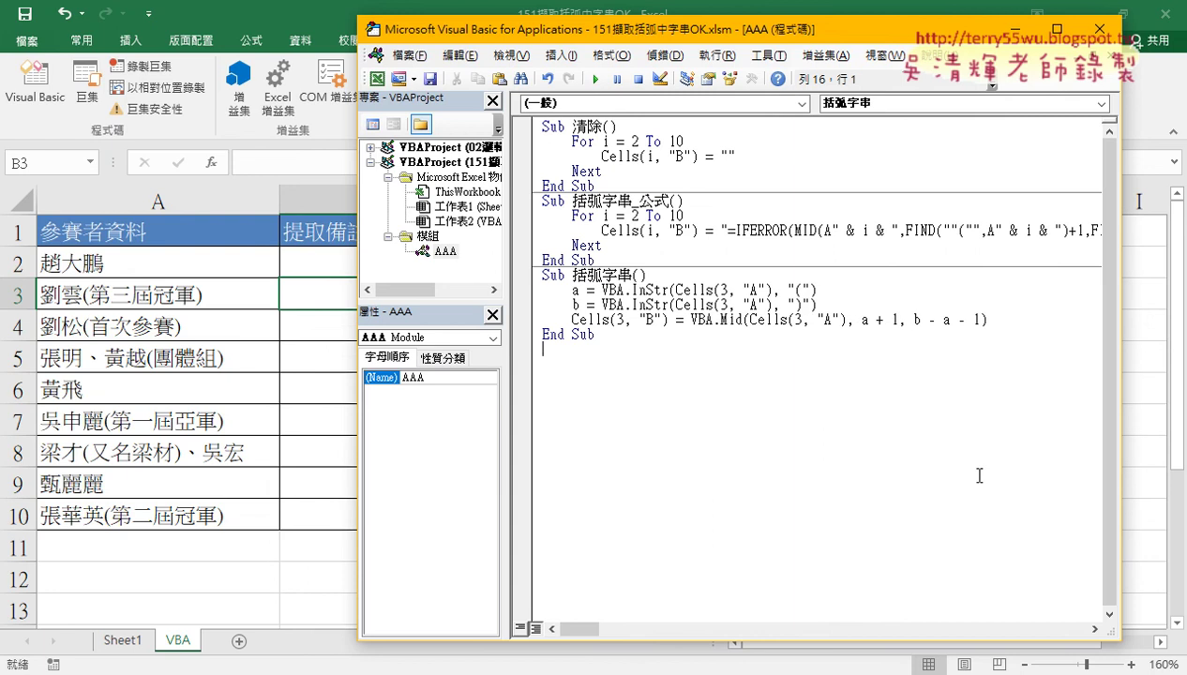
left_click_drag(717, 39, 814, 37)
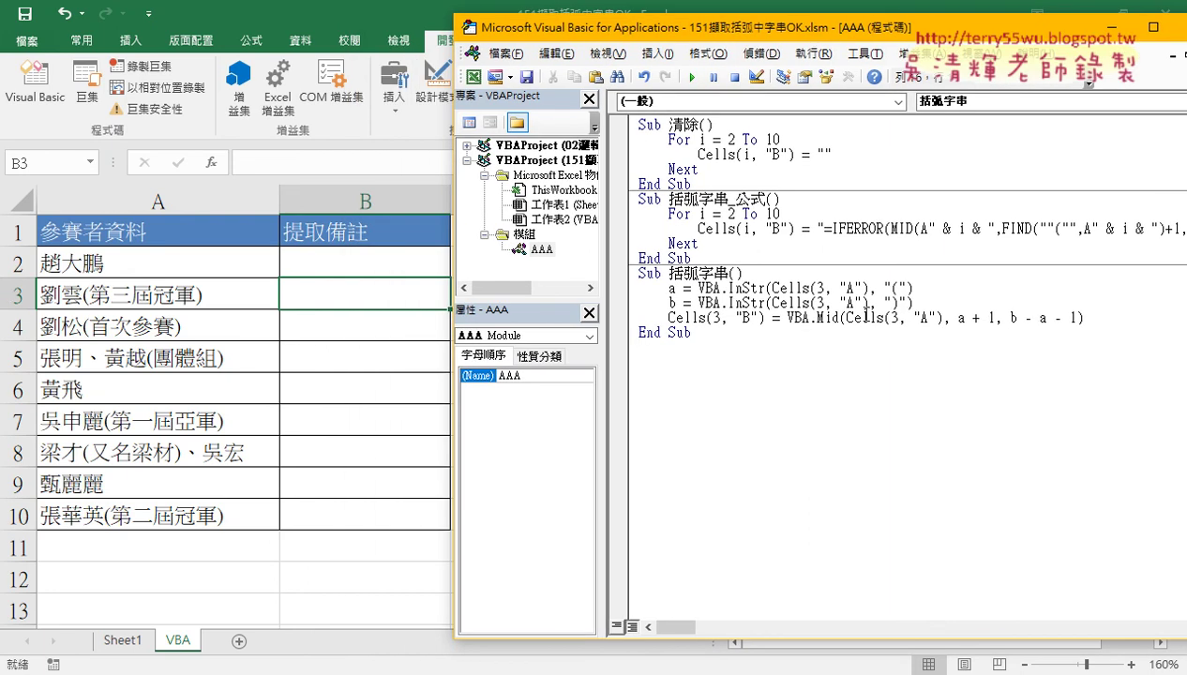
Run 括弧字串 to put 第三屆冠軍 in B3, then add blank lines under its Sub line.
left_click(823, 317)
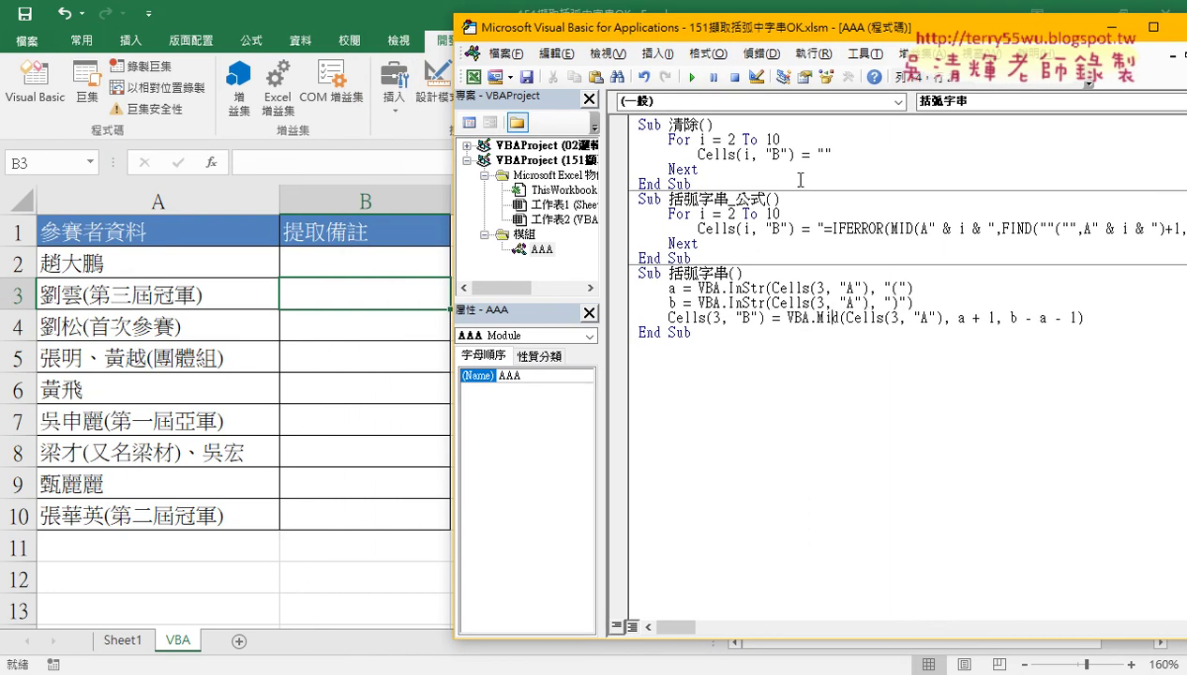
left_click(695, 82)
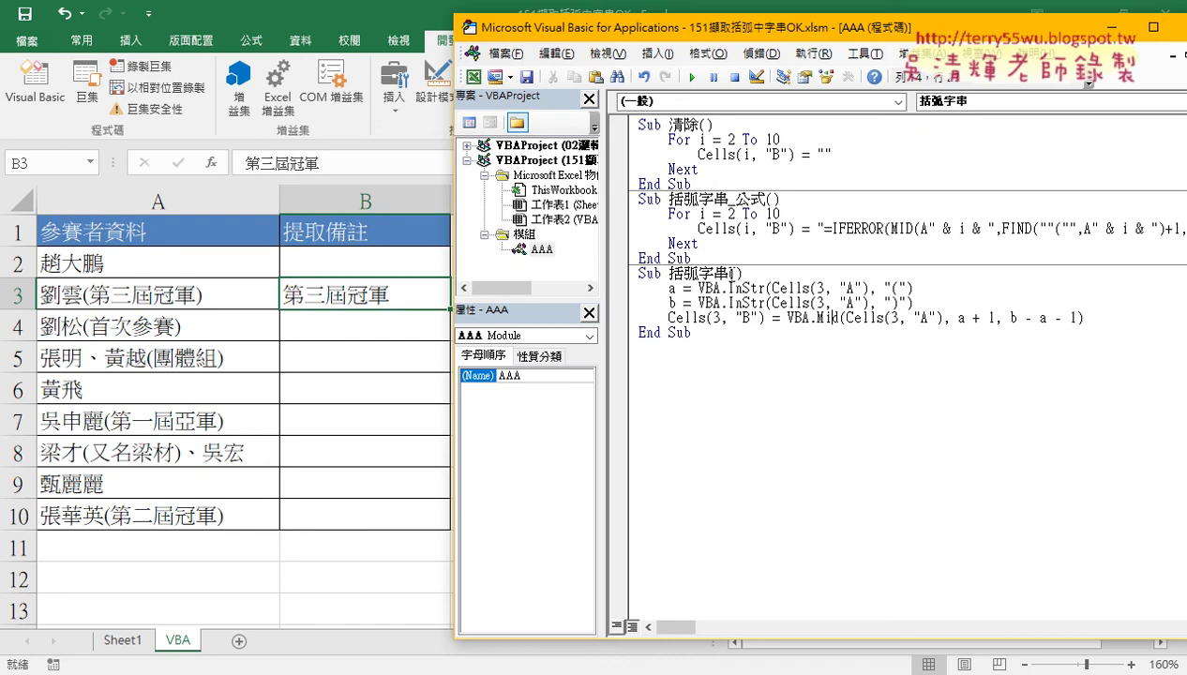
left_click(780, 274)
key("Return")
key("Return")
key("Up")
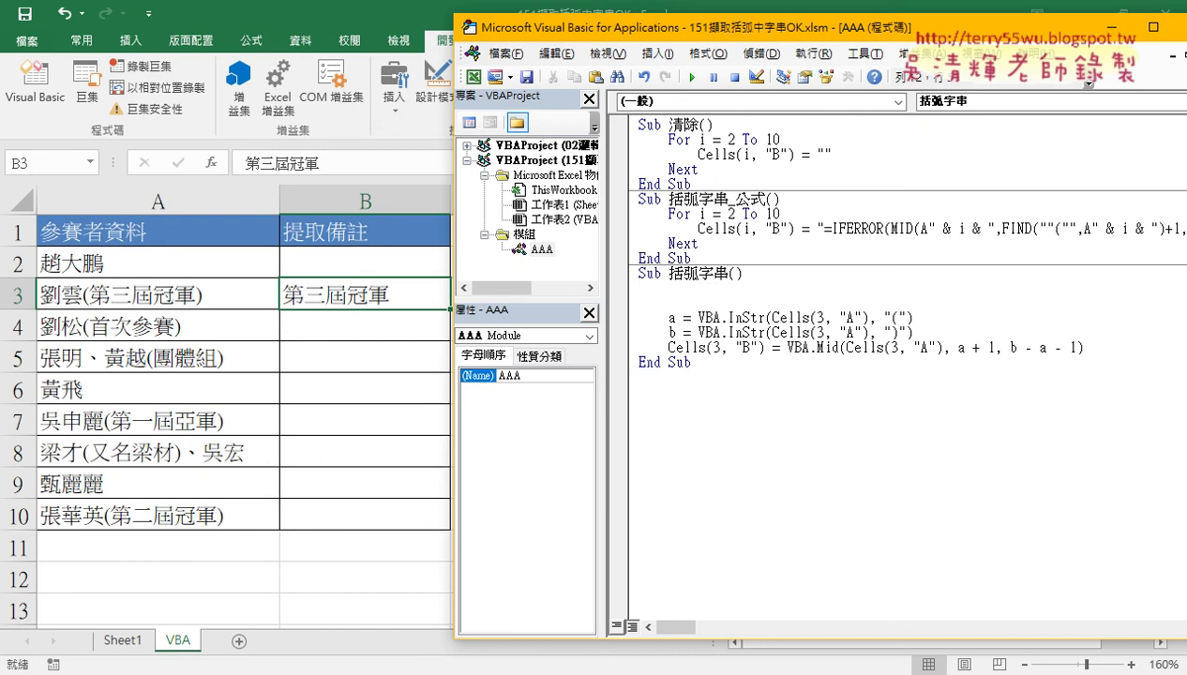
Copy the For i = 2 To 10 line and add a matching Next line below it.
mouse_move(779, 214)
left_mouse_down()
mouse_move(598, 213)
mouse_move(641, 293)
left_mouse_up()
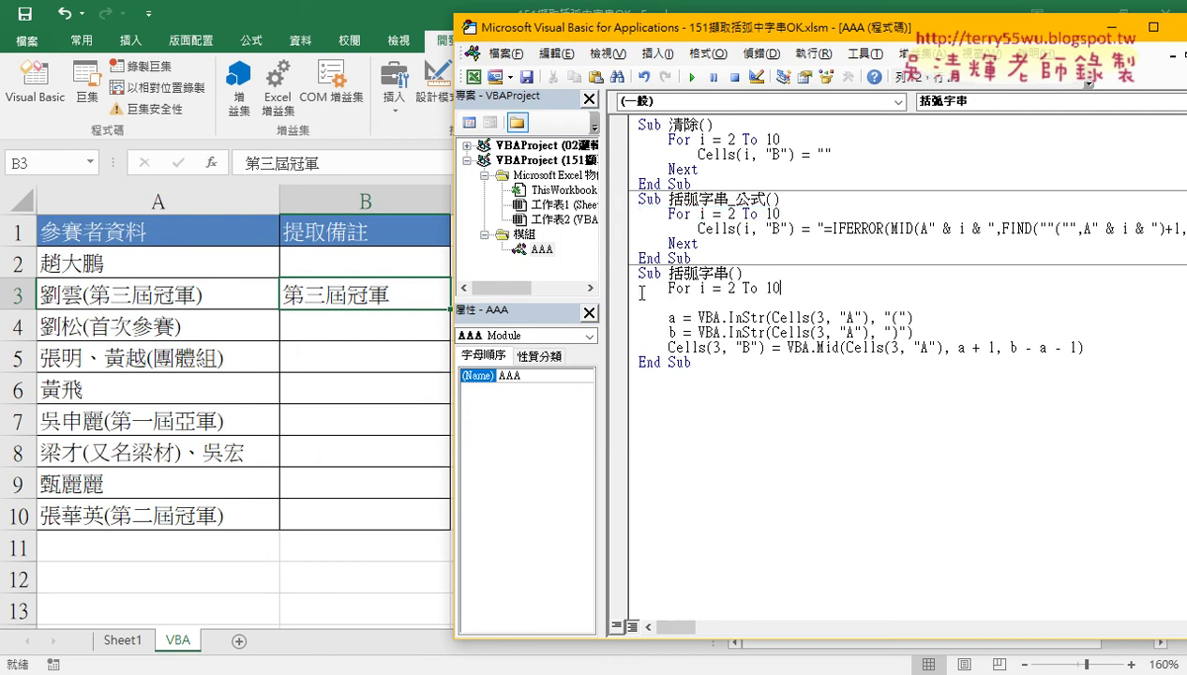
key("Return")
key("Return")
type("n")
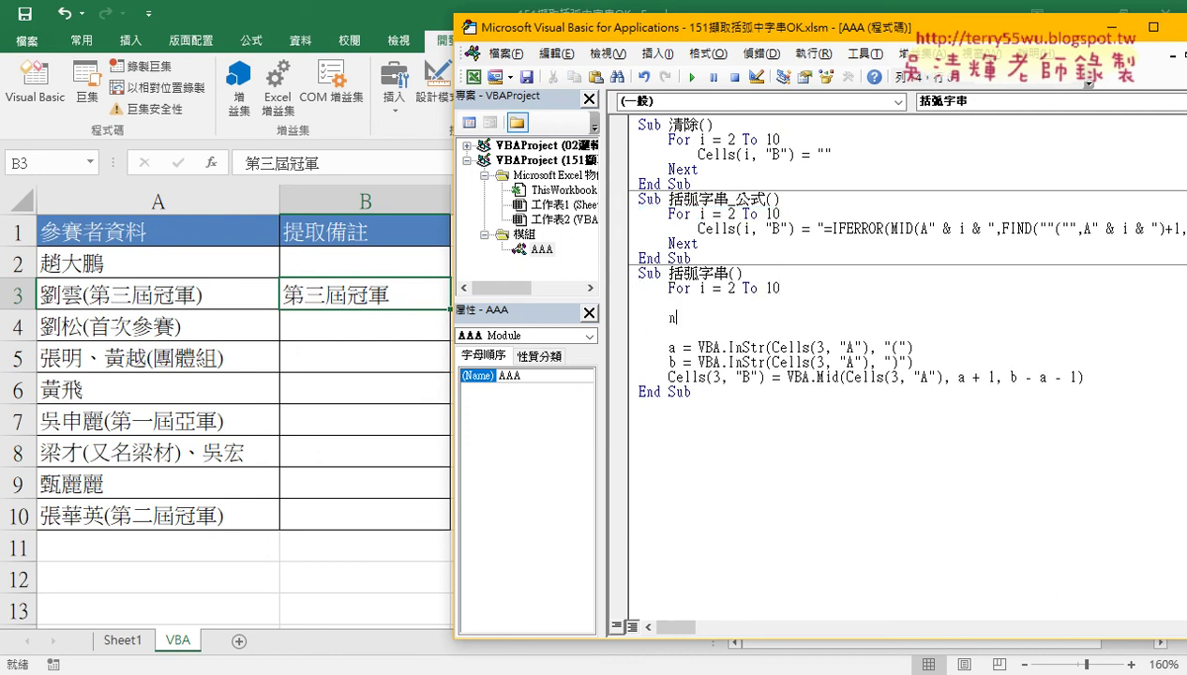
type("ext")
left_click(876, 419)
Move the a, b and Mid statements between For and Next and indent them.
left_click_drag(1086, 376, 607, 352)
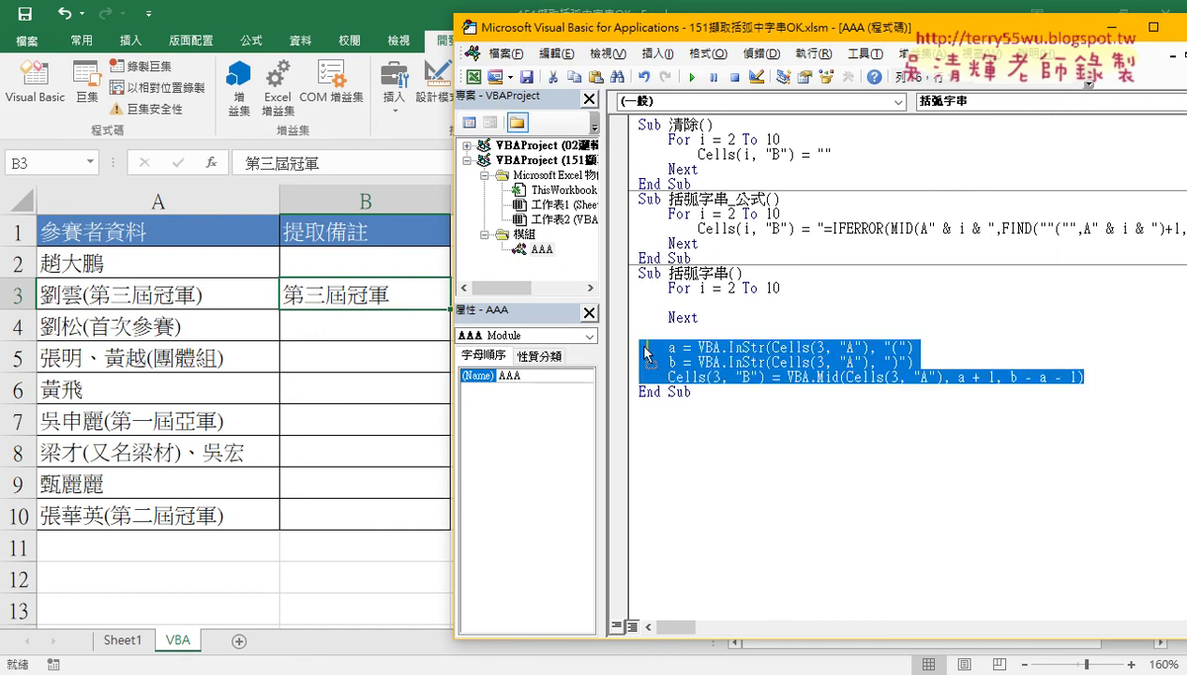
left_click_drag(646, 355, 639, 303)
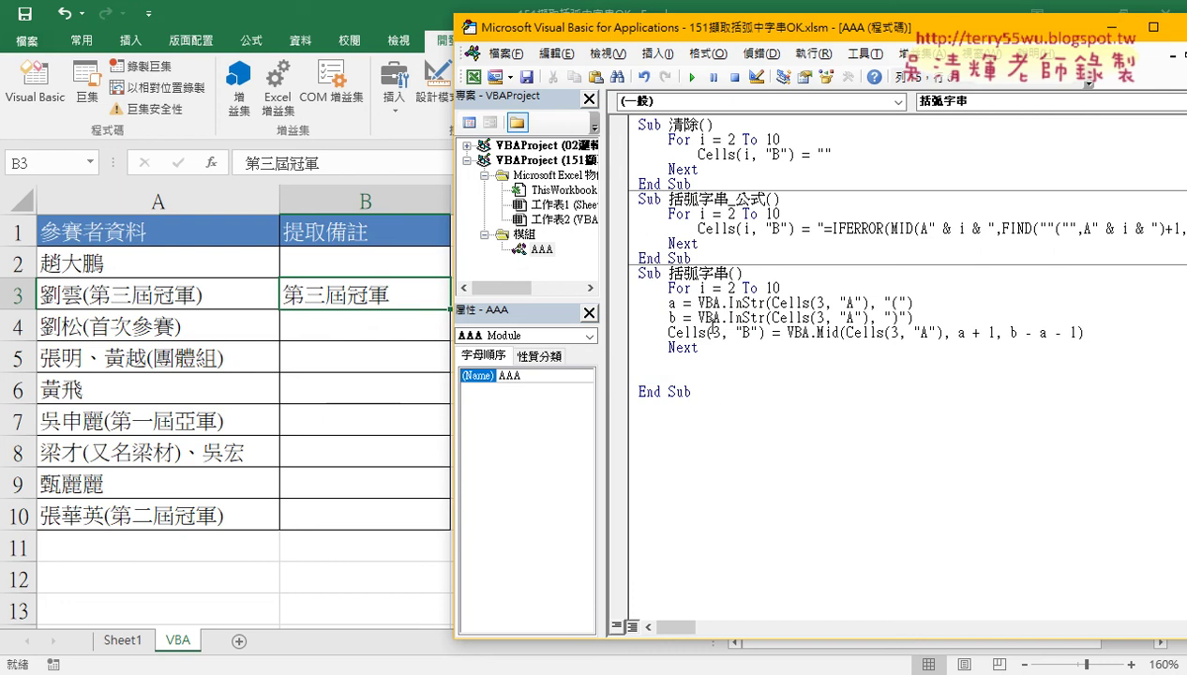
left_click_drag(1085, 331, 626, 318)
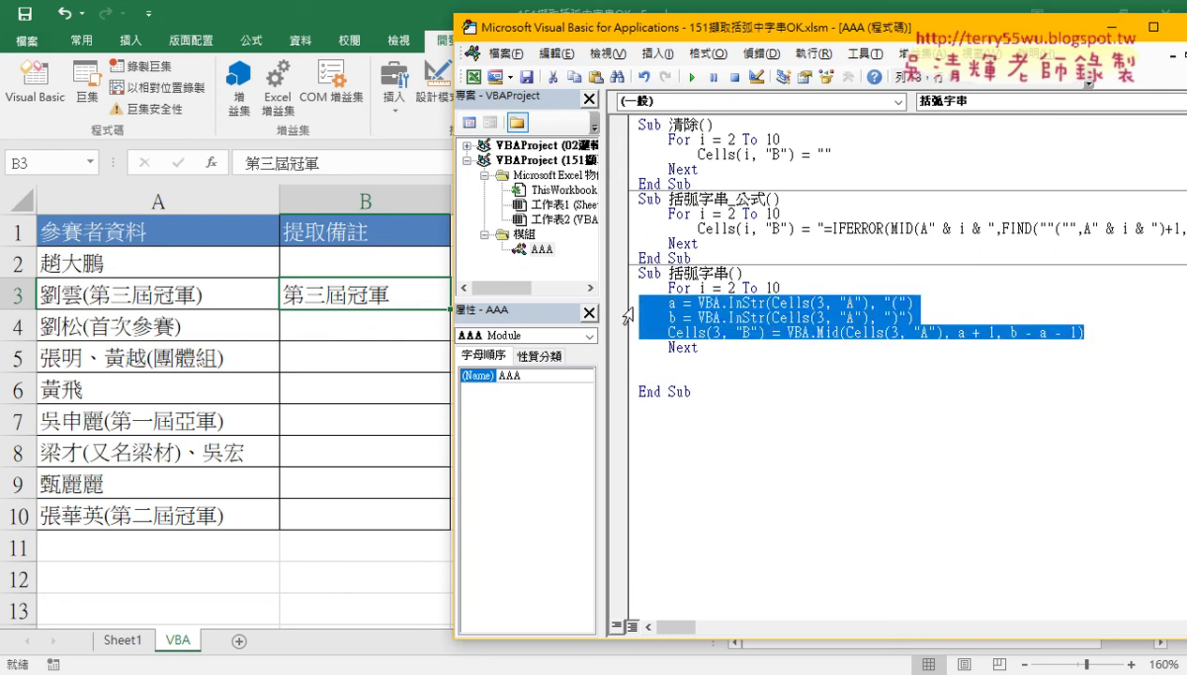
key("Tab")
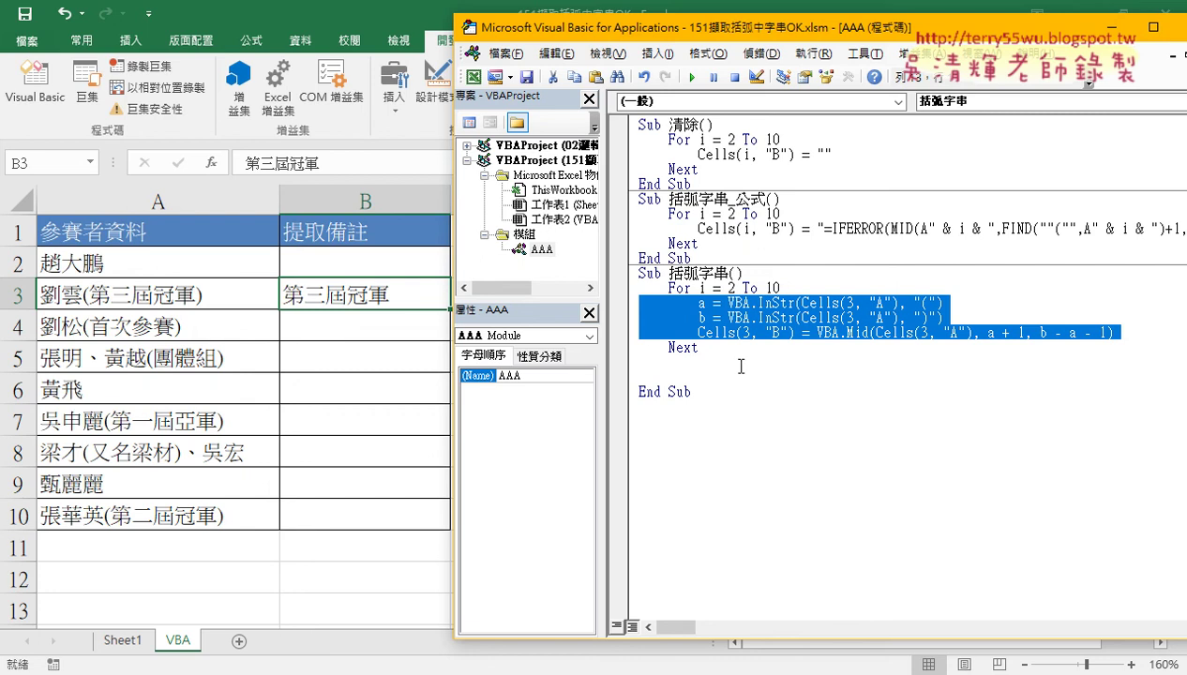
Replace row 3 with i in all four Cells references on the a, b and Mid lines.
left_click(769, 358)
double_click(851, 303)
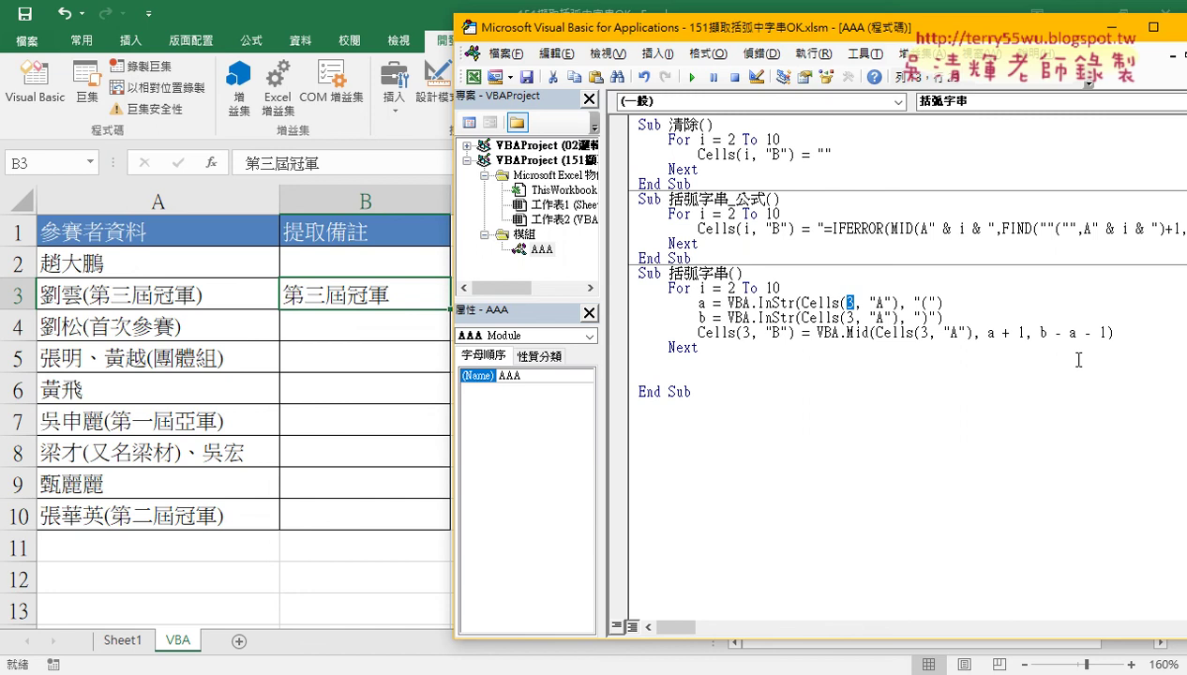
type("i")
double_click(851, 318)
type("i")
double_click(747, 332)
type("i")
double_click(921, 333)
type("i")
Delete the extra blank line between Next and End Sub.
left_click(766, 357)
left_click_drag(723, 349, 721, 378)
key("Delete")
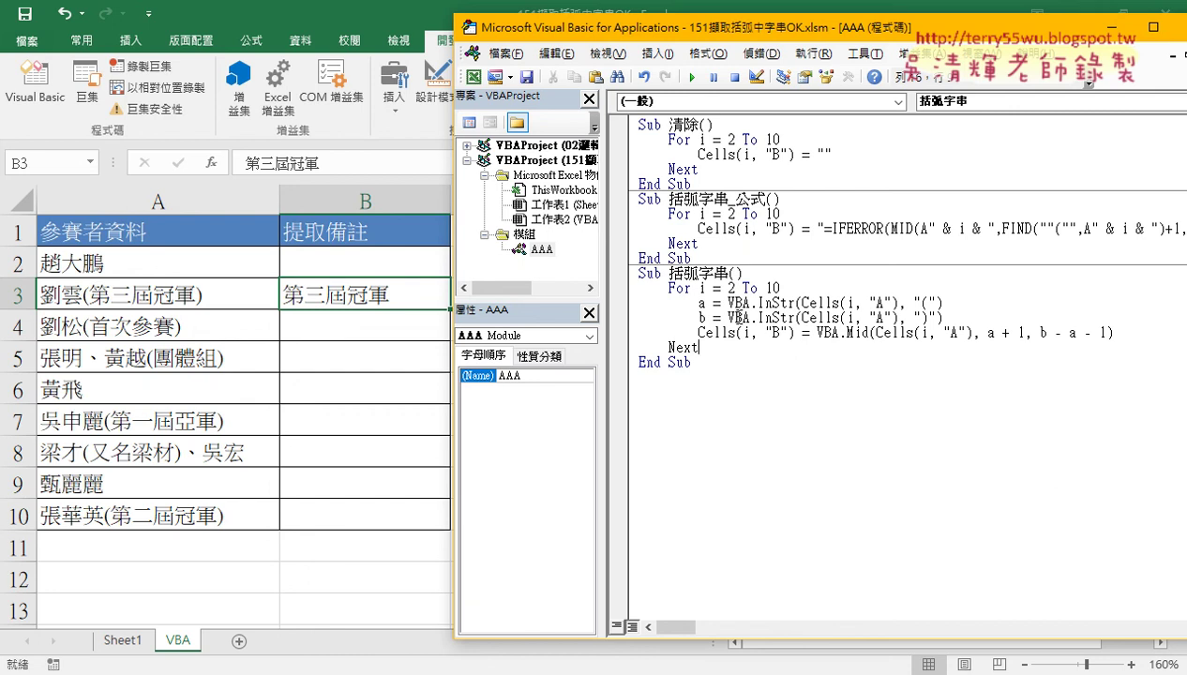
Run the looped macro and break into debug mode at the Mid line on runtime error 5.
left_click(692, 86)
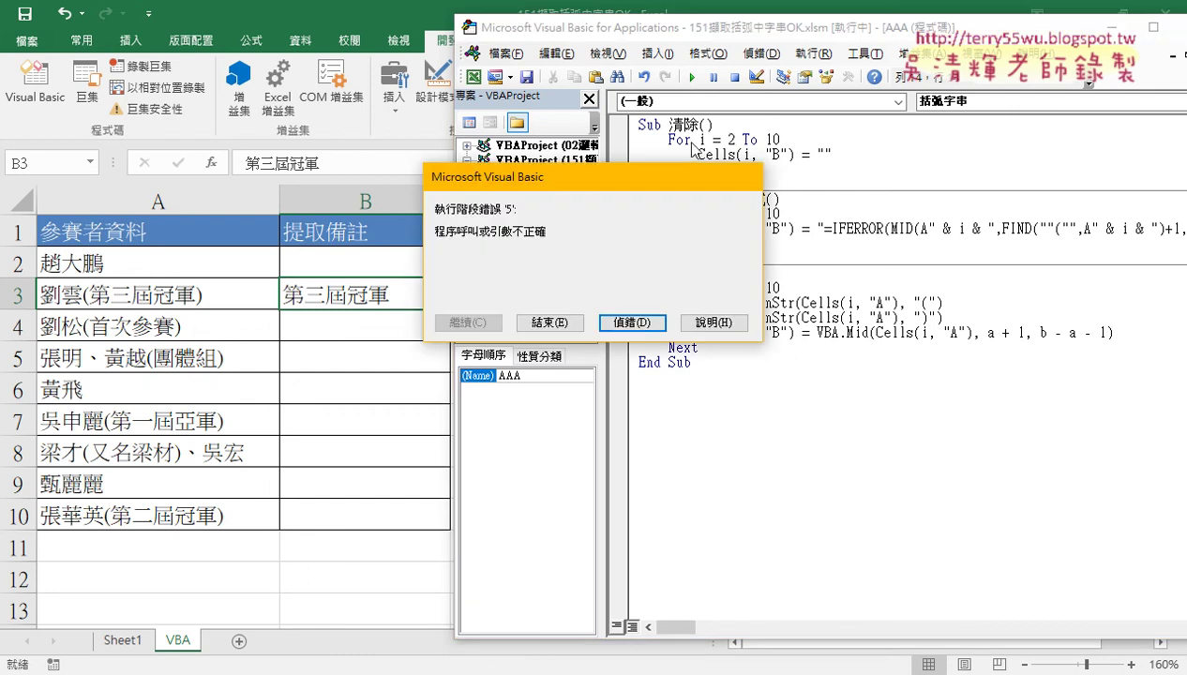
left_click(638, 322)
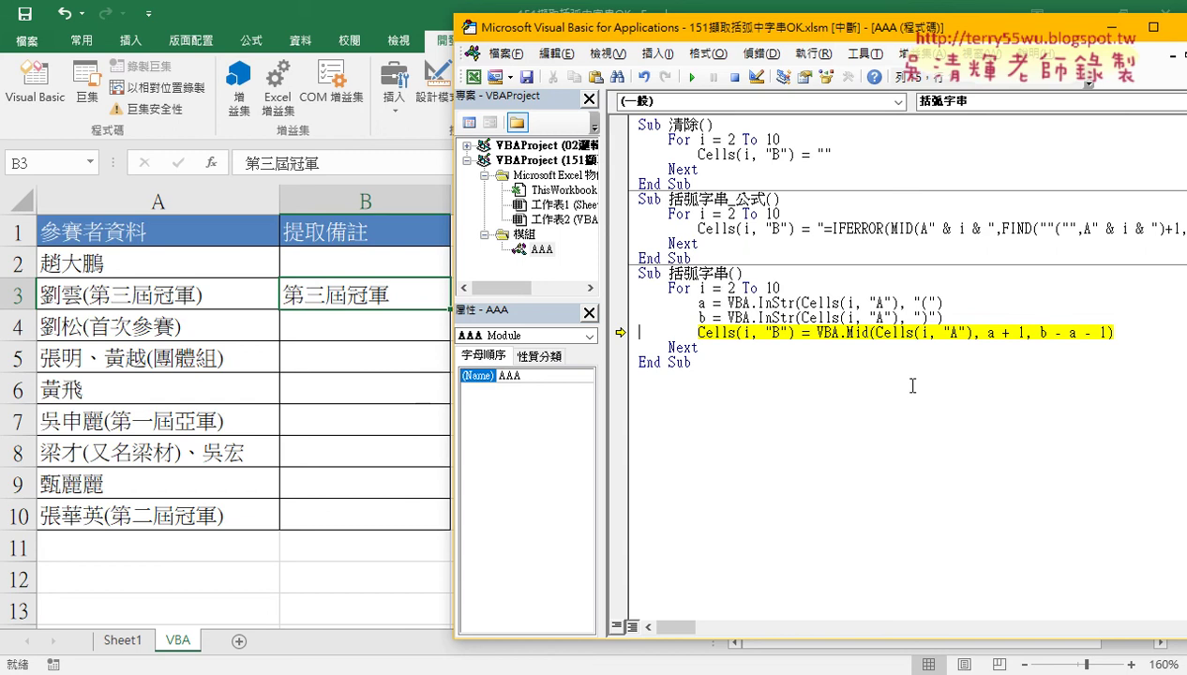
mouse_move(850, 303)
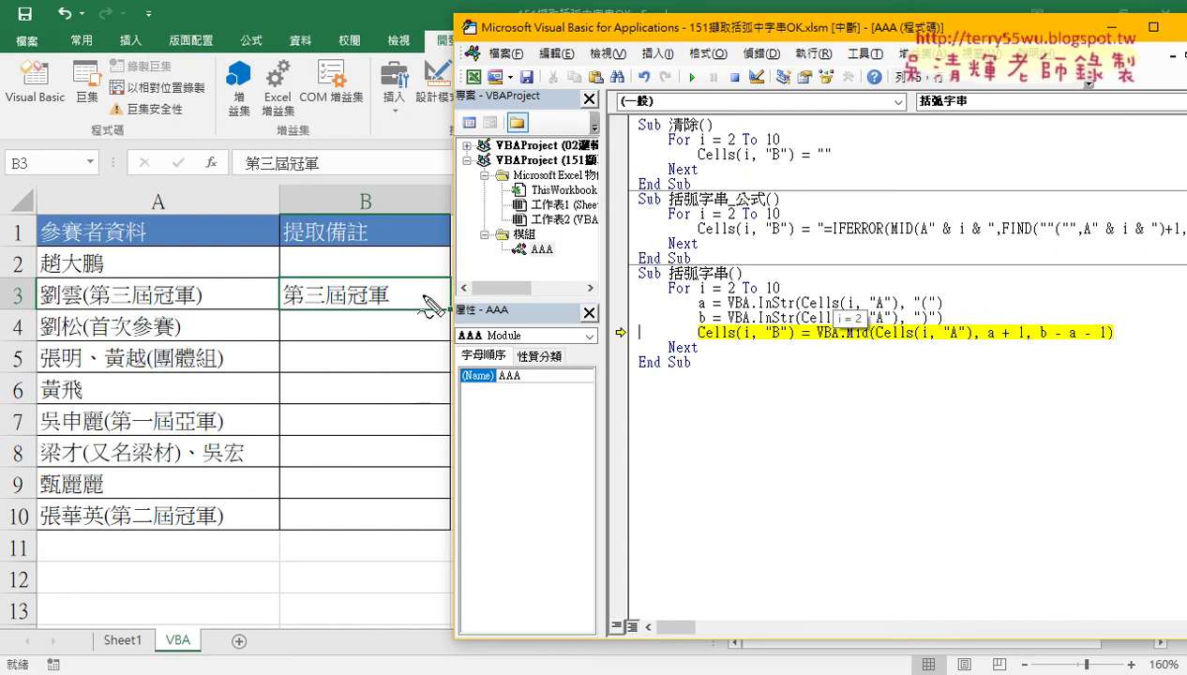
Inspect the paused values, finding i = 2 and InStr giving a = 0 for row 2.
left_click_drag(7, 263, 137, 291)
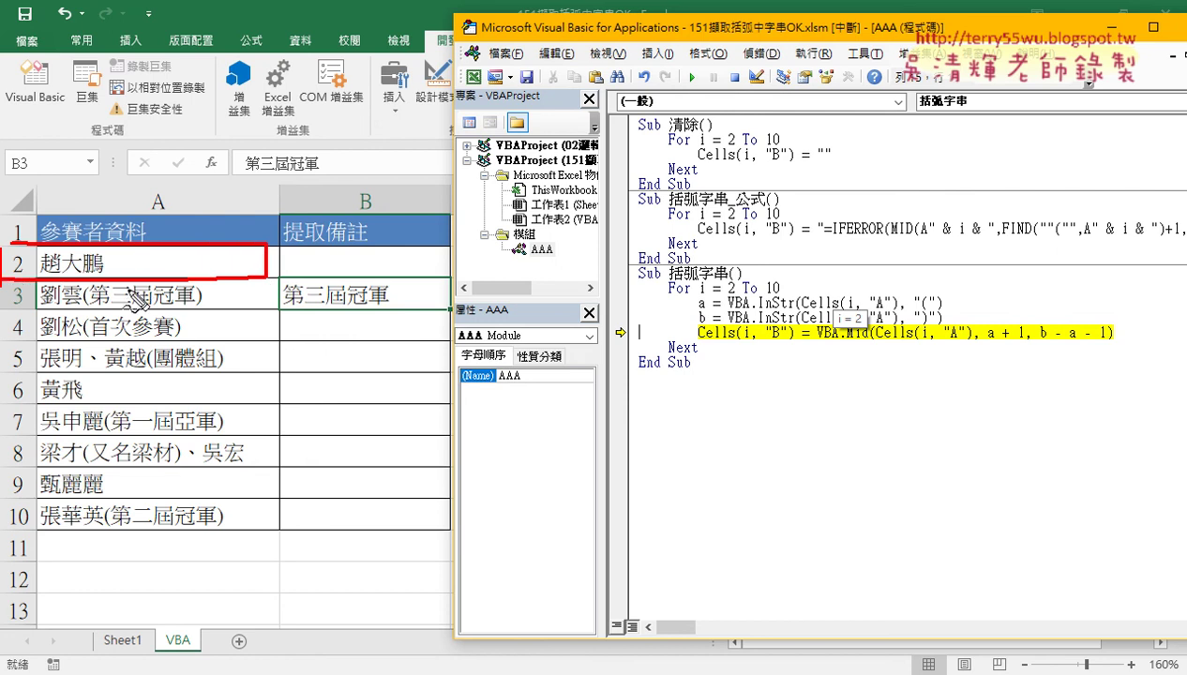
left_click_drag(114, 251, 108, 277)
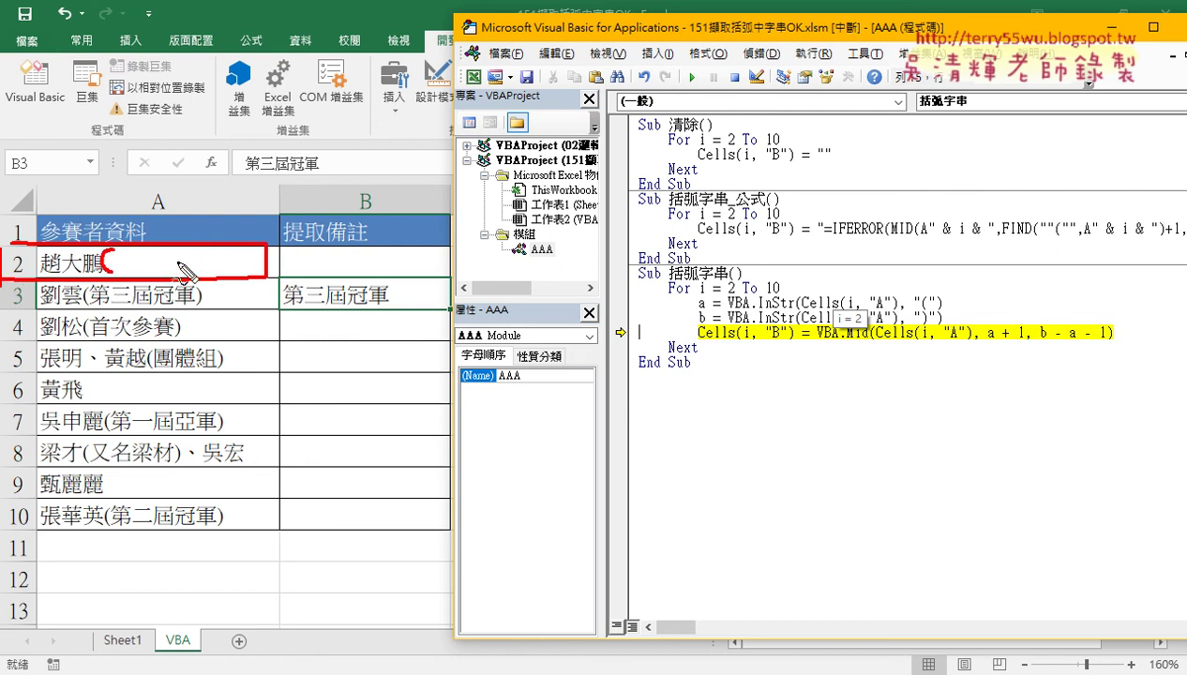
left_click_drag(187, 251, 187, 277)
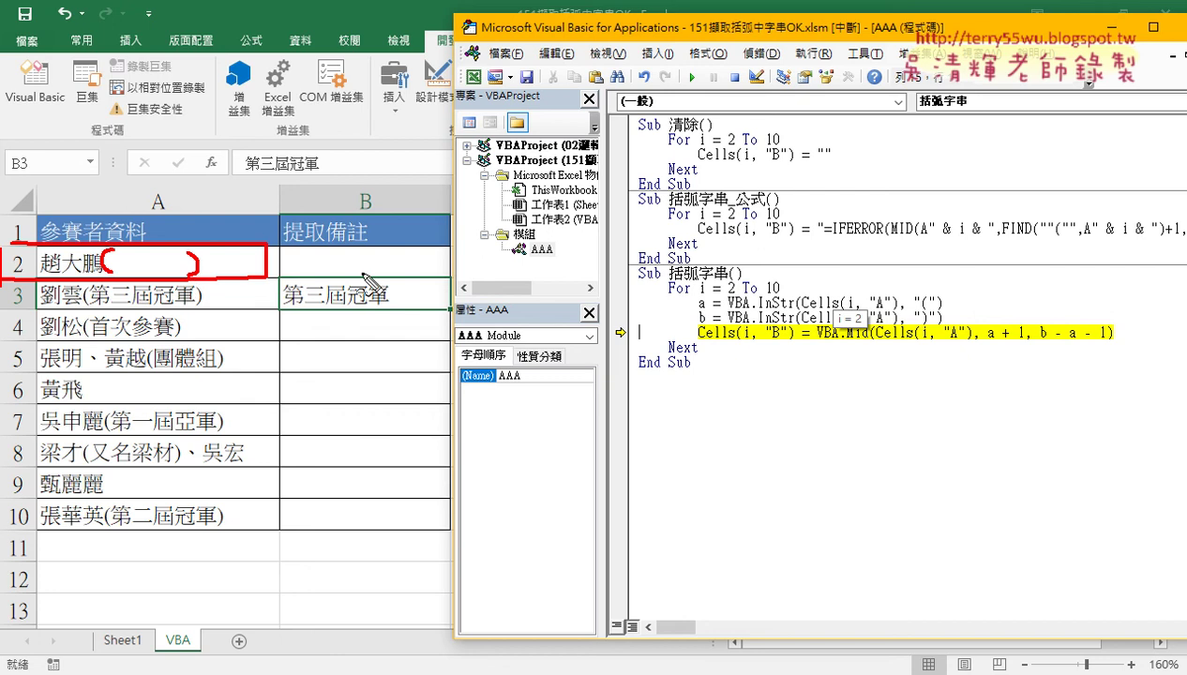
key("Escape")
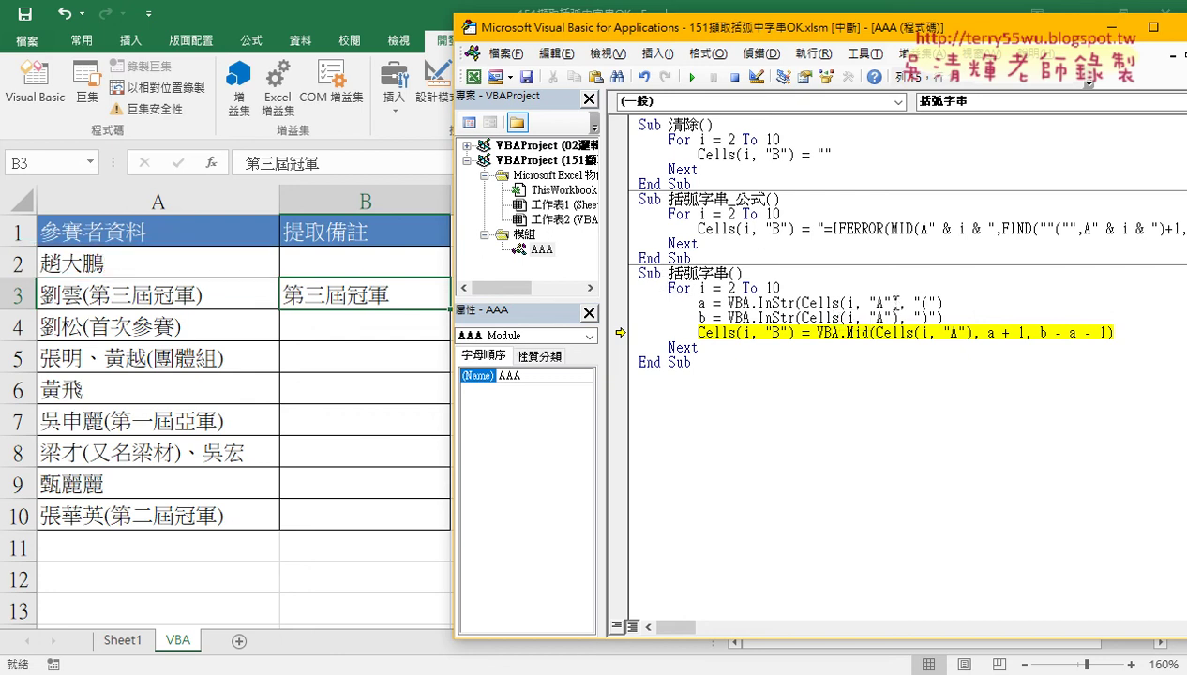
left_click_drag(794, 303, 759, 305)
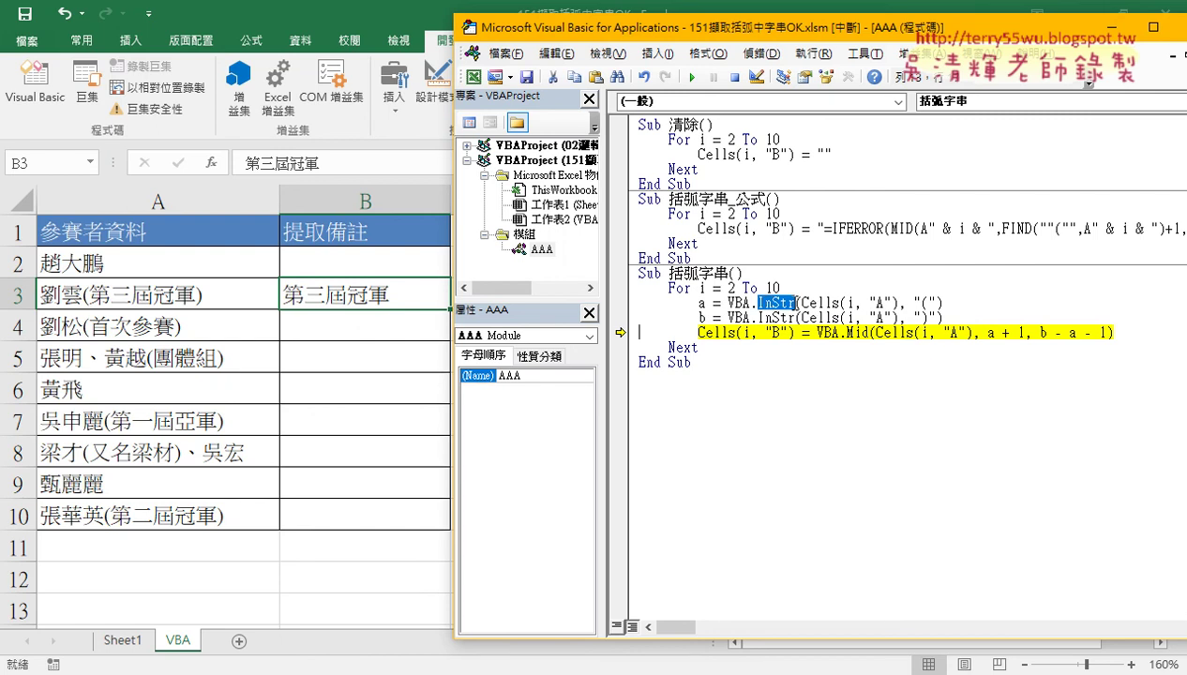
mouse_move(703, 302)
left_click(989, 334)
left_click_drag(989, 334, 1022, 335)
mouse_move(1005, 339)
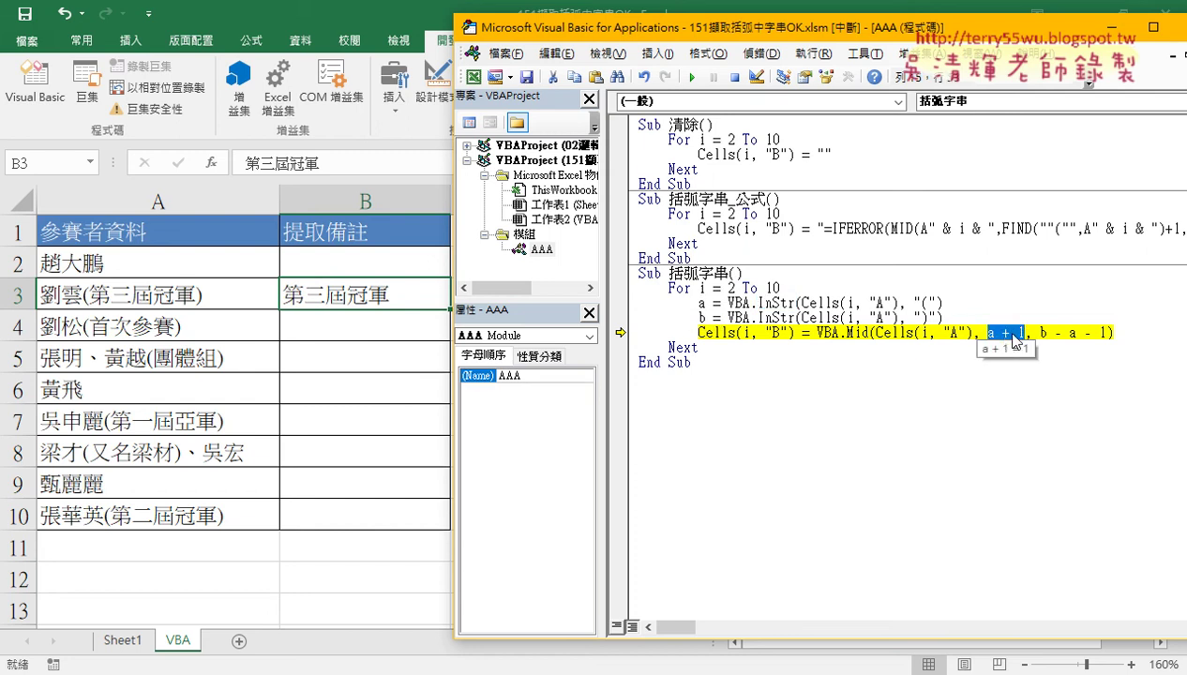
left_click_drag(1041, 333, 1105, 333)
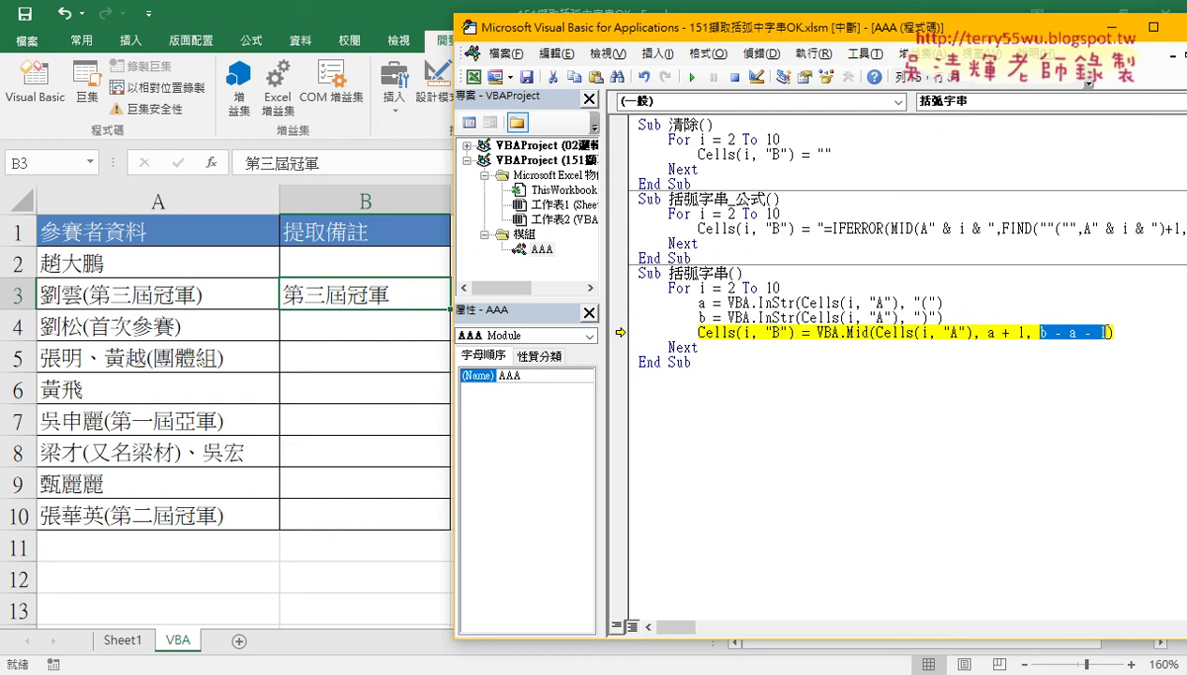
Undo the loop edits three times and verify the a, b and Mid lines use Cells(3, …) again.
mouse_move(1048, 339)
key("ctrl+z")
key("ctrl+z")
key("ctrl+z")
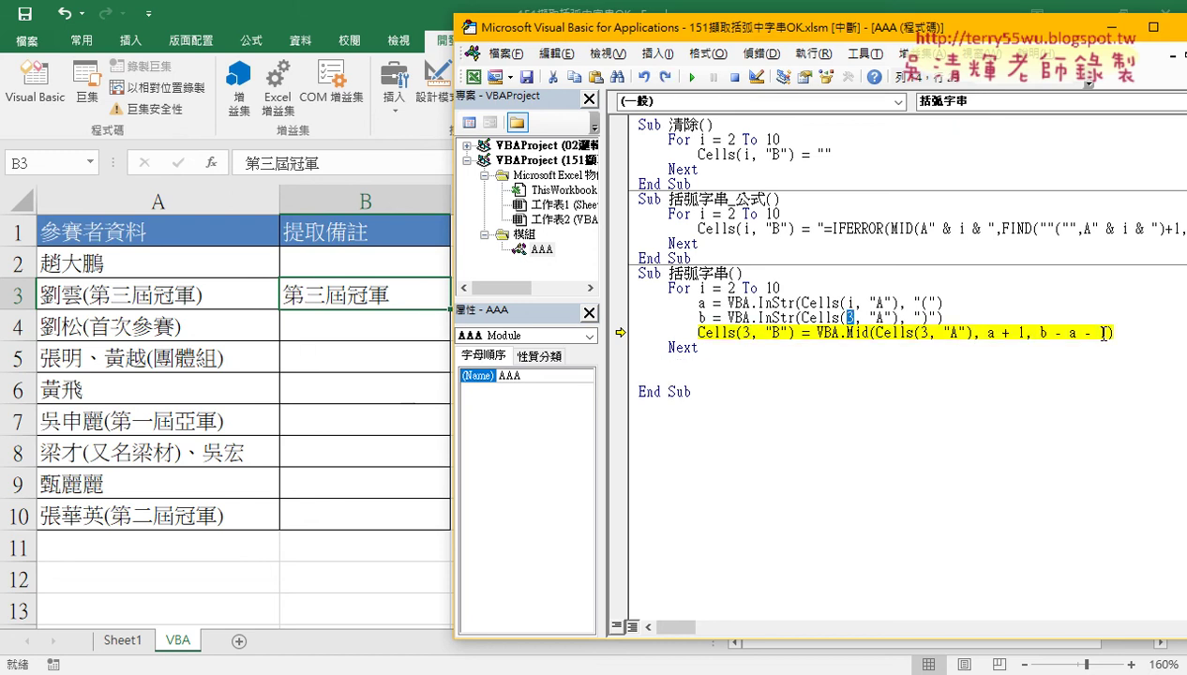
key("ctrl+z")
key("ctrl+z")
key("ctrl+z")
key("ctrl+z")
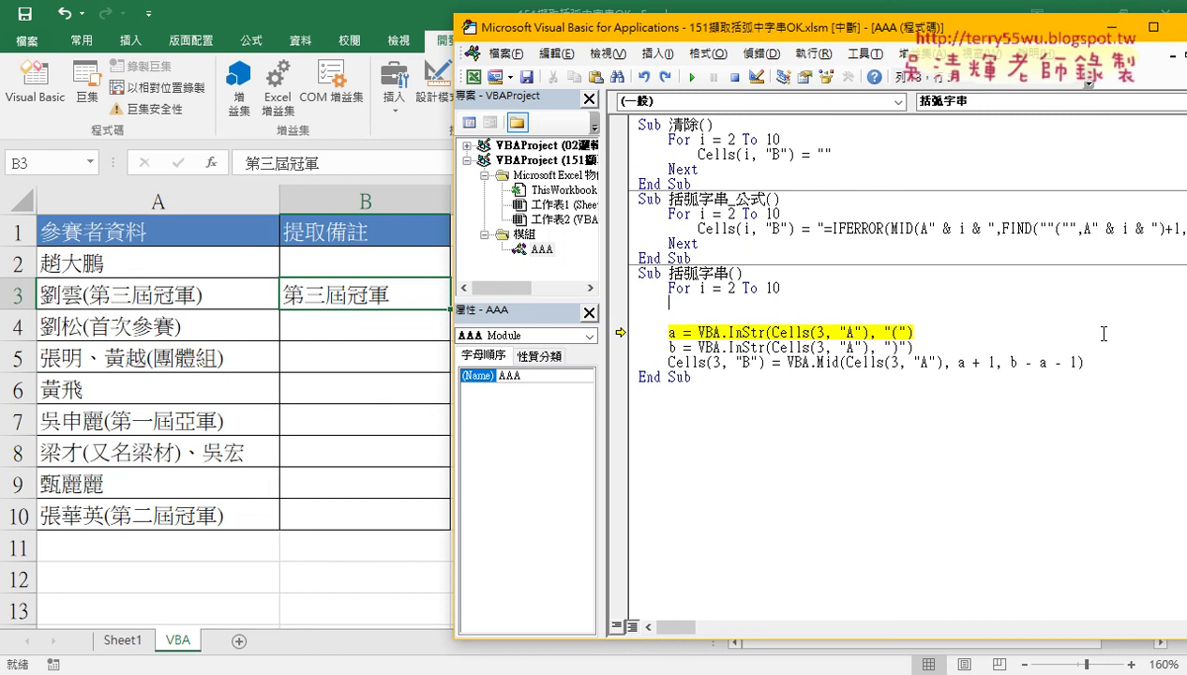
key("ctrl+z")
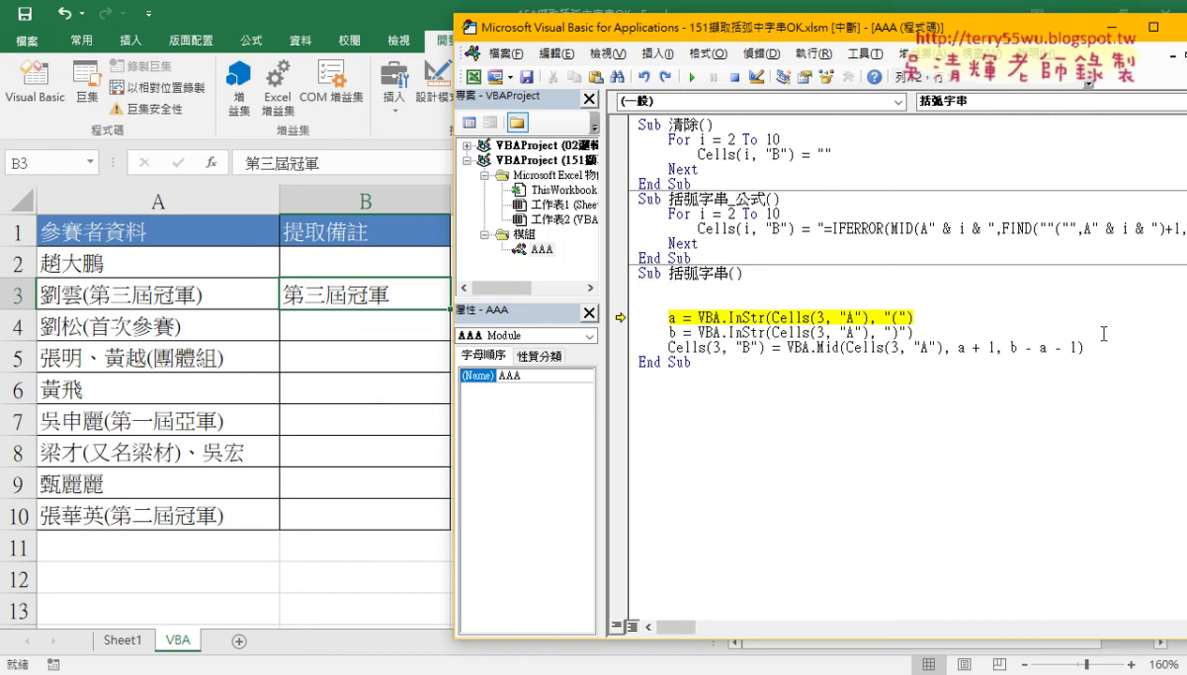
left_click_drag(913, 317, 692, 319)
left_click_drag(911, 332, 694, 333)
mouse_move(1084, 348)
left_mouse_down()
mouse_move(837, 347)
mouse_move(619, 317)
left_mouse_up()
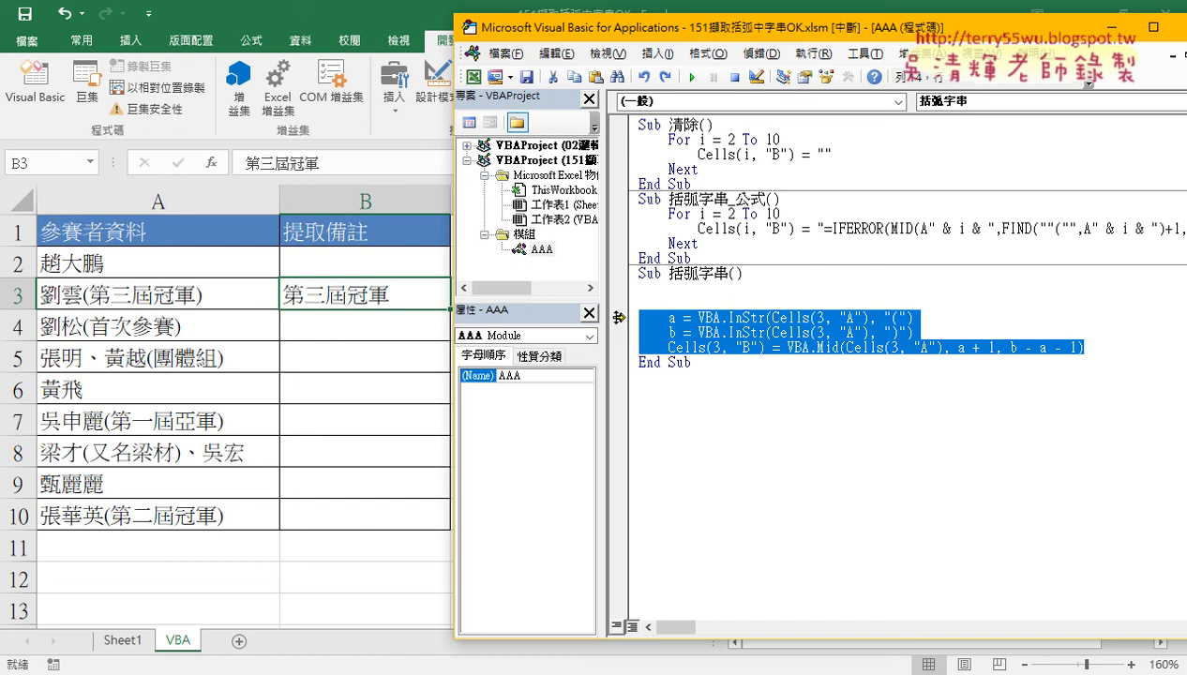